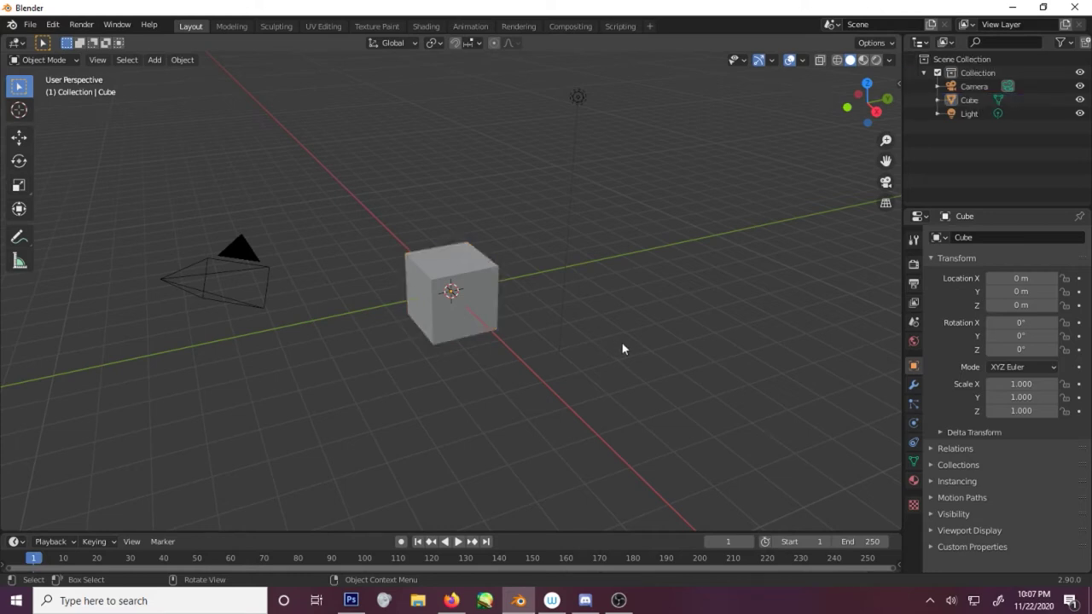
Delete the default camera, cube and light, and add a UV sphere at the origin
key("a")
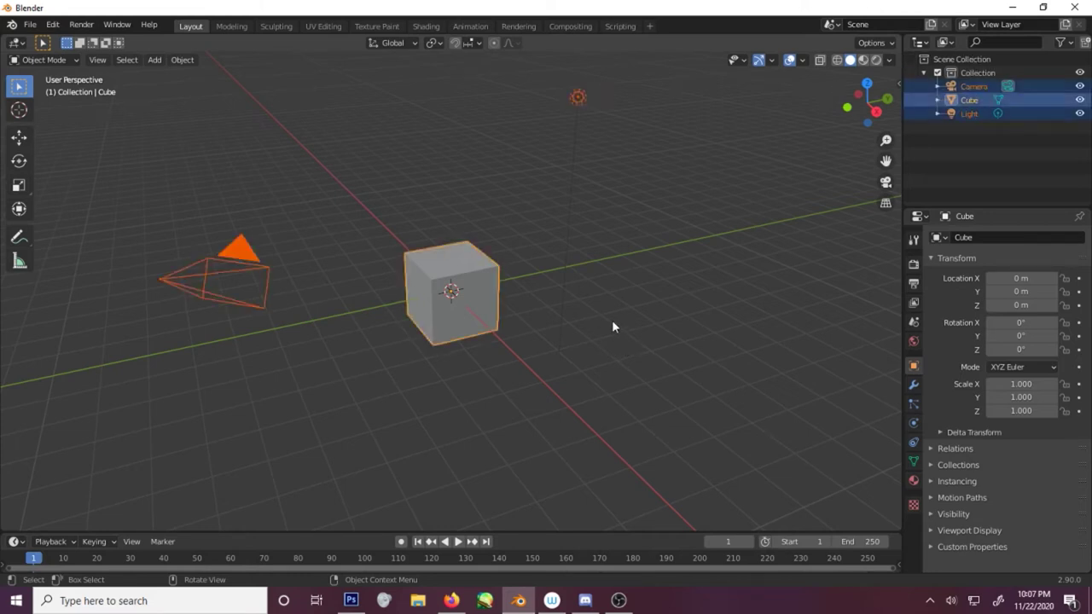
key("Delete")
key("shift+a")
mouse_move(611, 322)
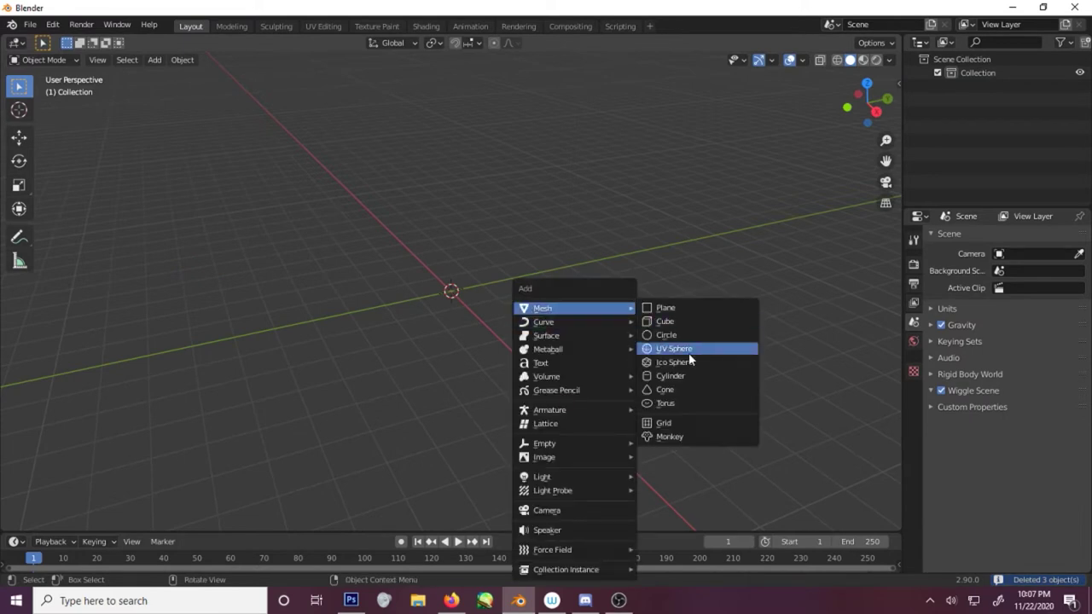
left_click(689, 351)
scroll(582, 300, "up", 6)
Rotate the sphere's mesh 90° in Edit Mode so its poles face sideways
key("Tab")
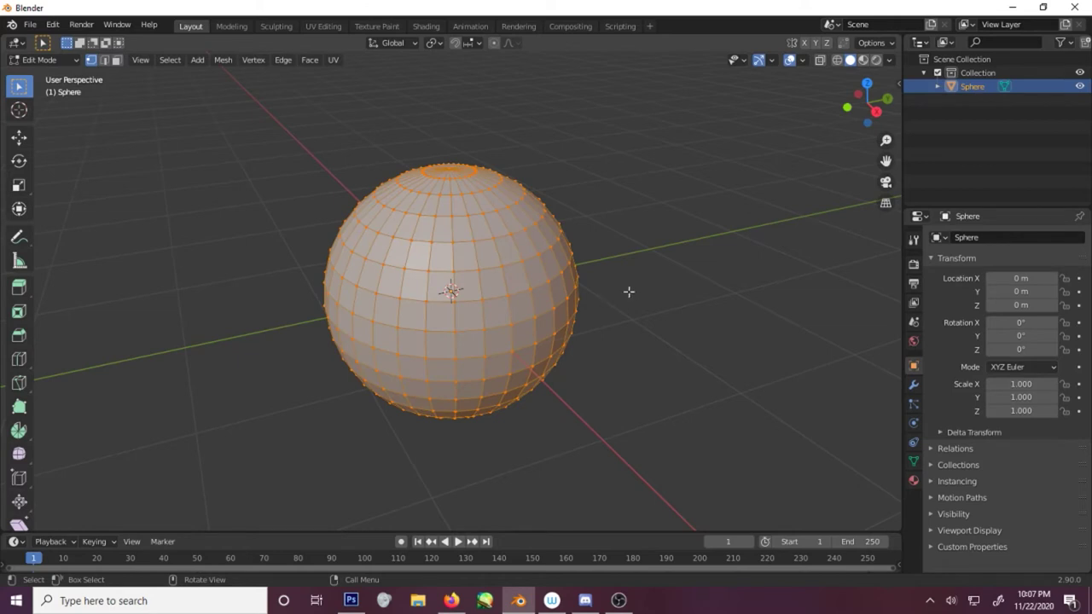
key("KP_1")
key("KP_3")
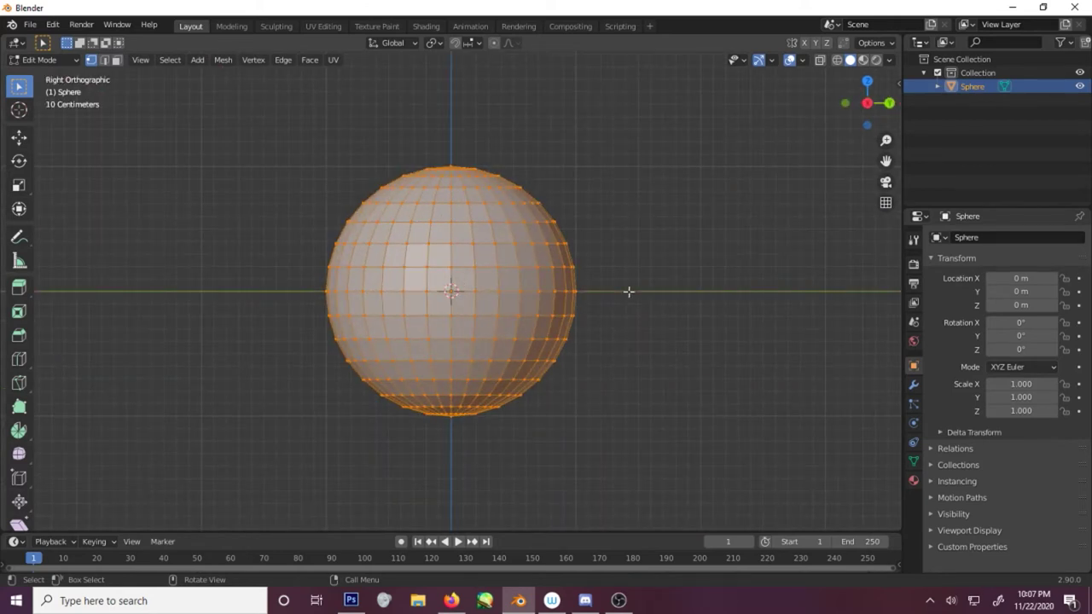
scroll(628, 292, "down", 5)
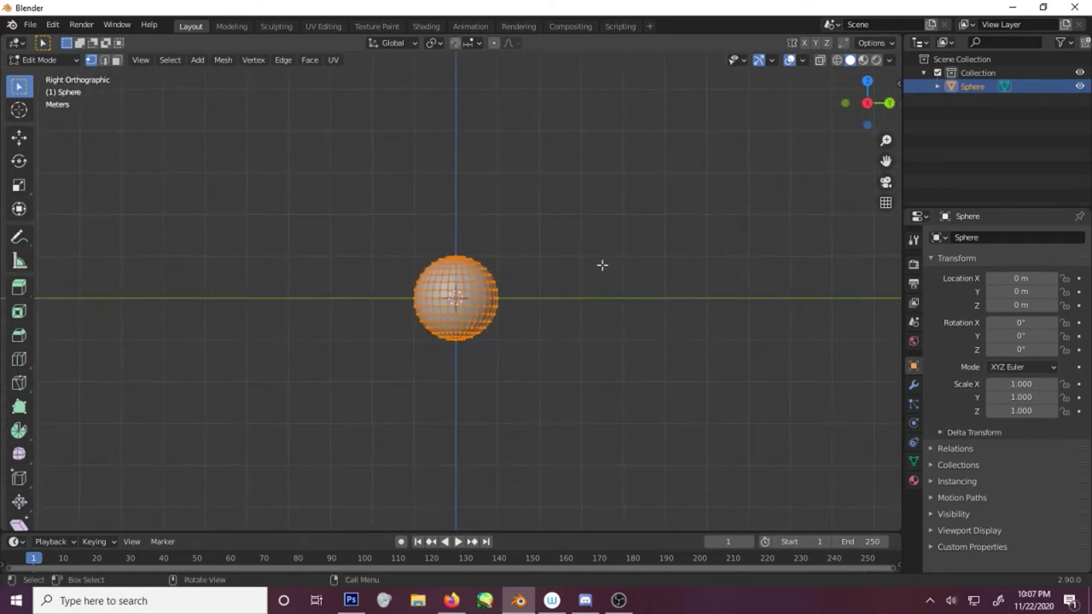
key("s")
key("r")
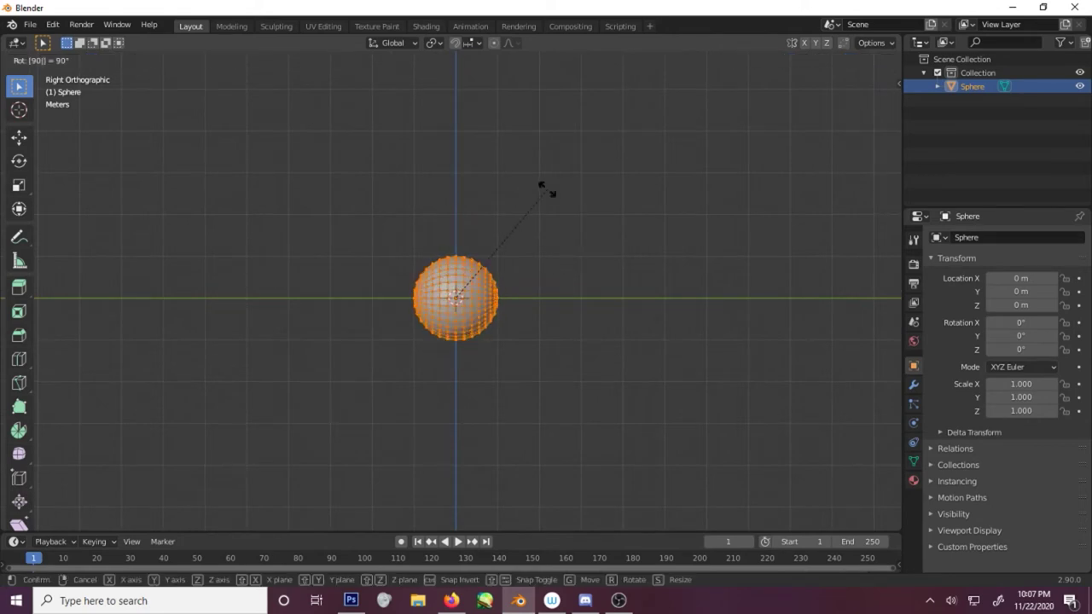
left_click(542, 191)
middle_click_drag(534, 195, 524, 237)
scroll(538, 279, "up", 4)
middle_click_drag(539, 279, 609, 305)
key("Tab")
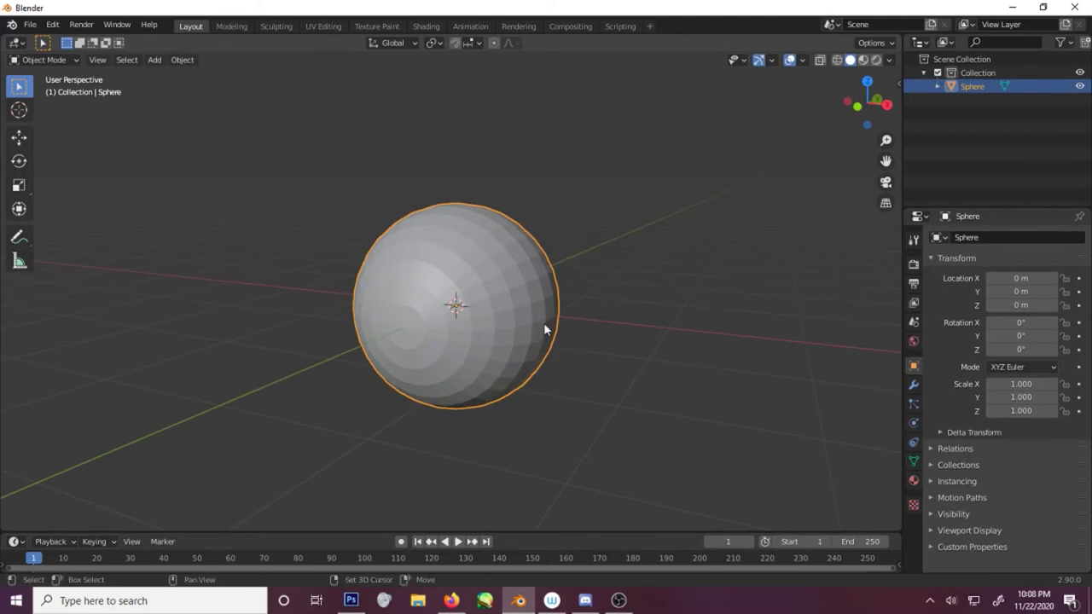
Duplicate the sphere in place, rename the copy 'outer eye' and hide it
key("shift+d")
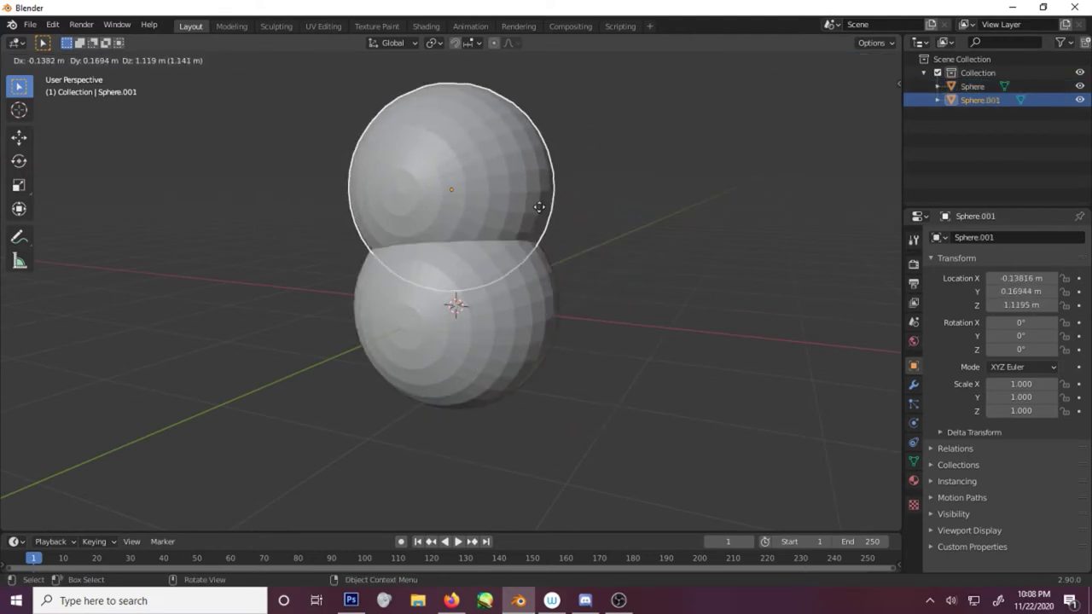
right_click(546, 209)
double_click(981, 99)
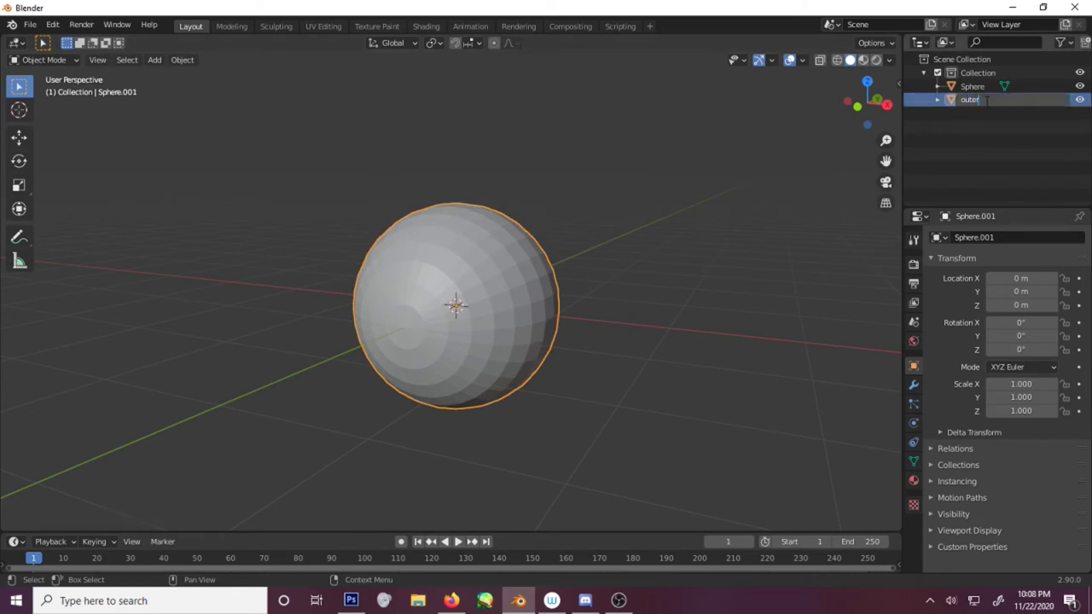
key("Return")
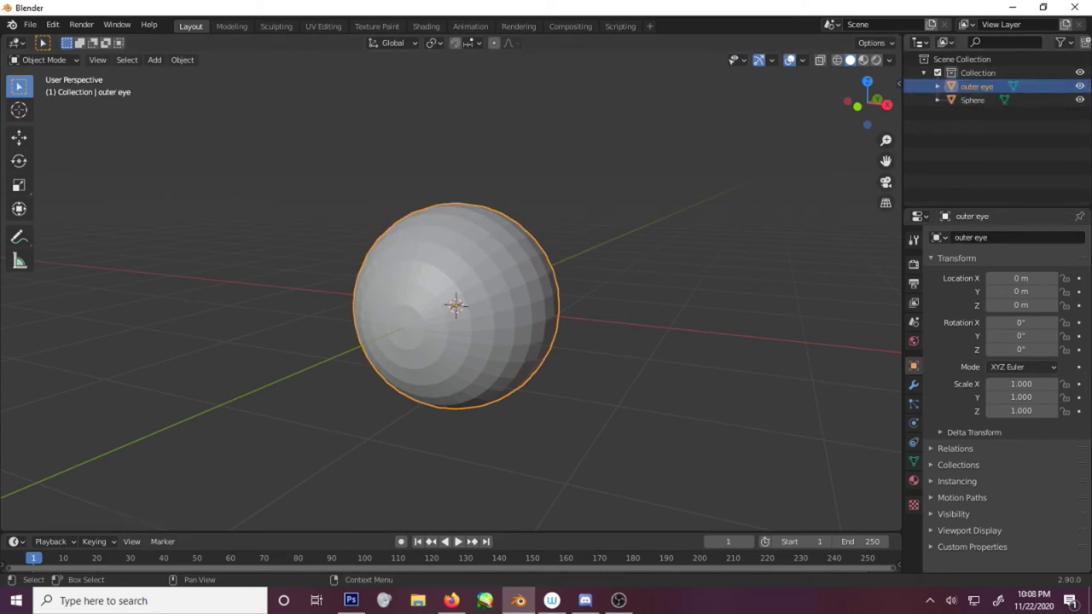
left_click(1079, 86)
Select the original Sphere and enter Edit Mode on its mesh
left_click(964, 102)
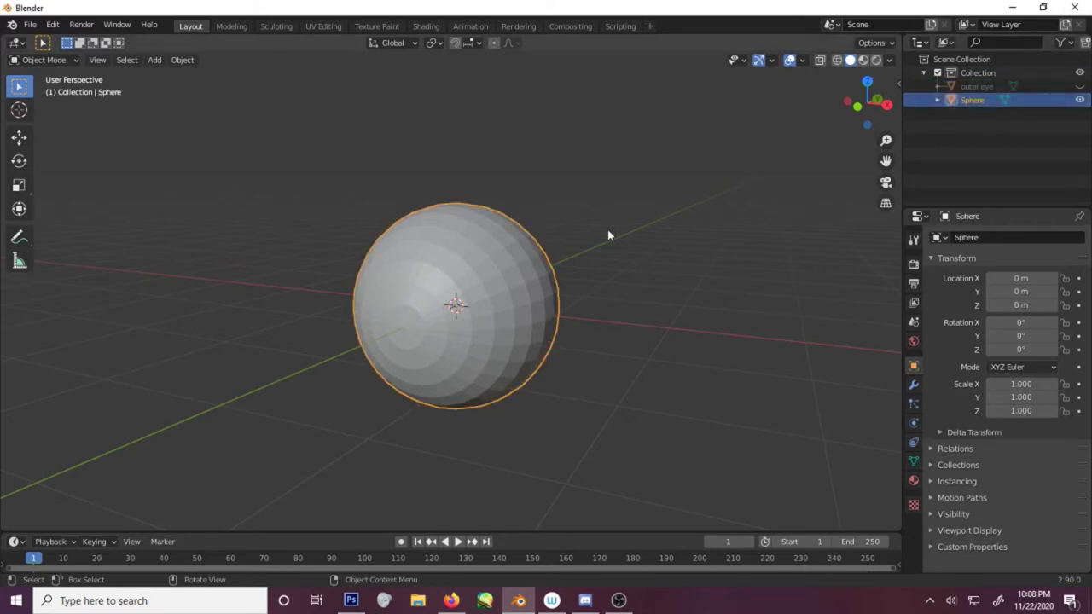
scroll(601, 229, "up", 3)
key("Tab")
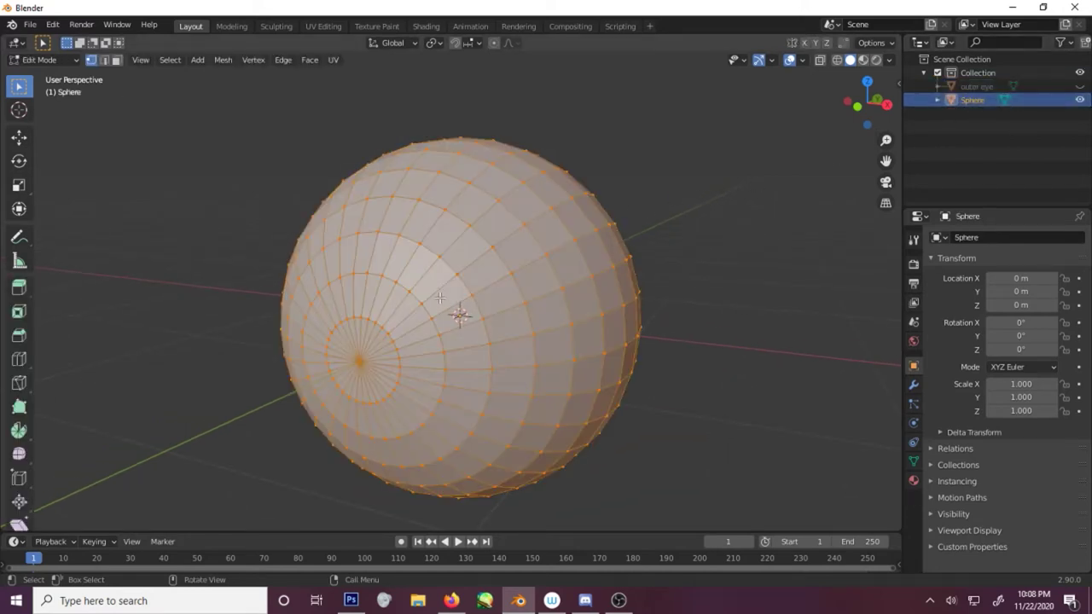
Select all vertices at the Sphere's left end from side view with X-ray on
middle_click_drag(440, 298, 436, 261)
key("KP_3")
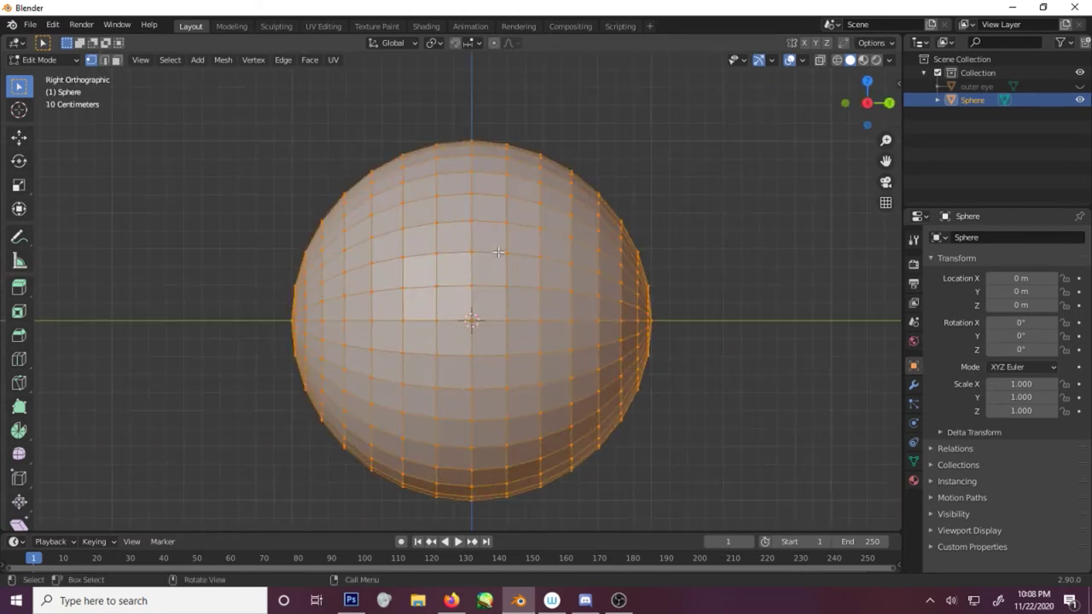
left_click_drag(186, 183, 327, 434)
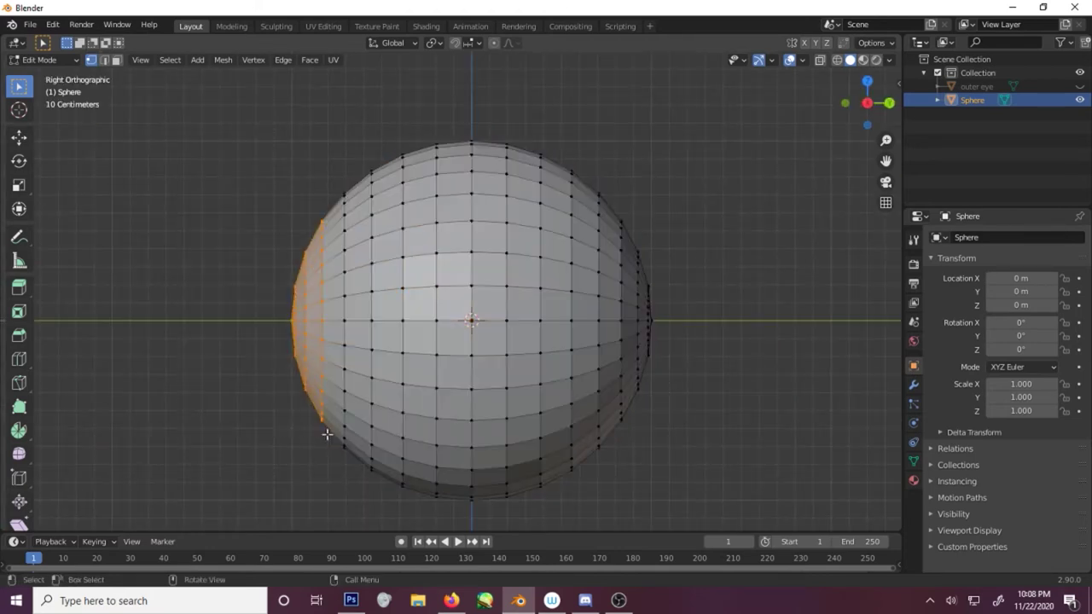
left_click(820, 61)
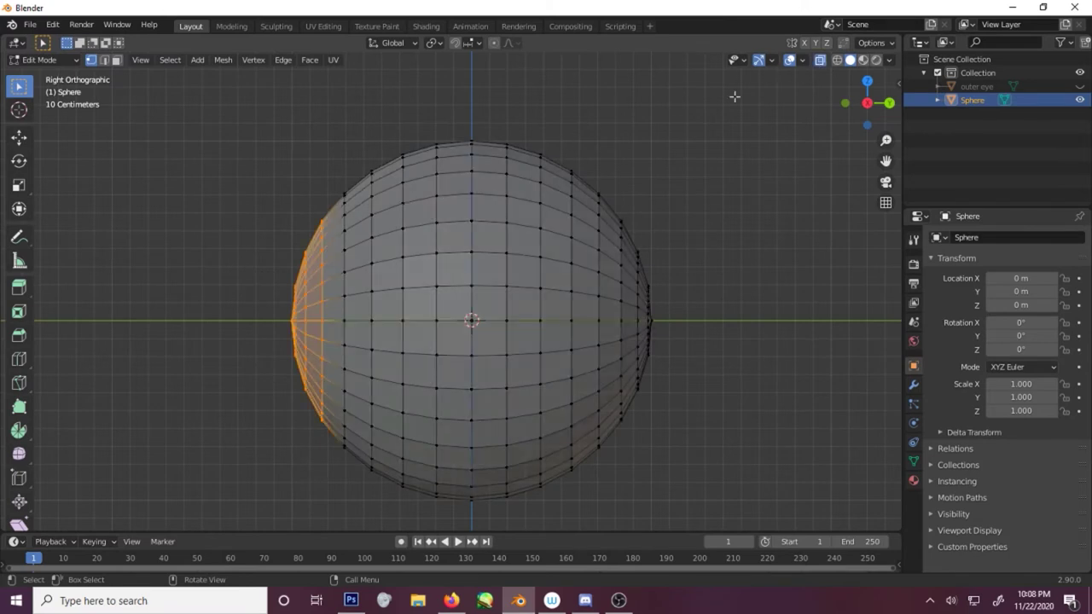
left_click_drag(264, 132, 337, 461)
Flatten the selected end vertices into a disc by scaling along Y
key("s")
key("y")
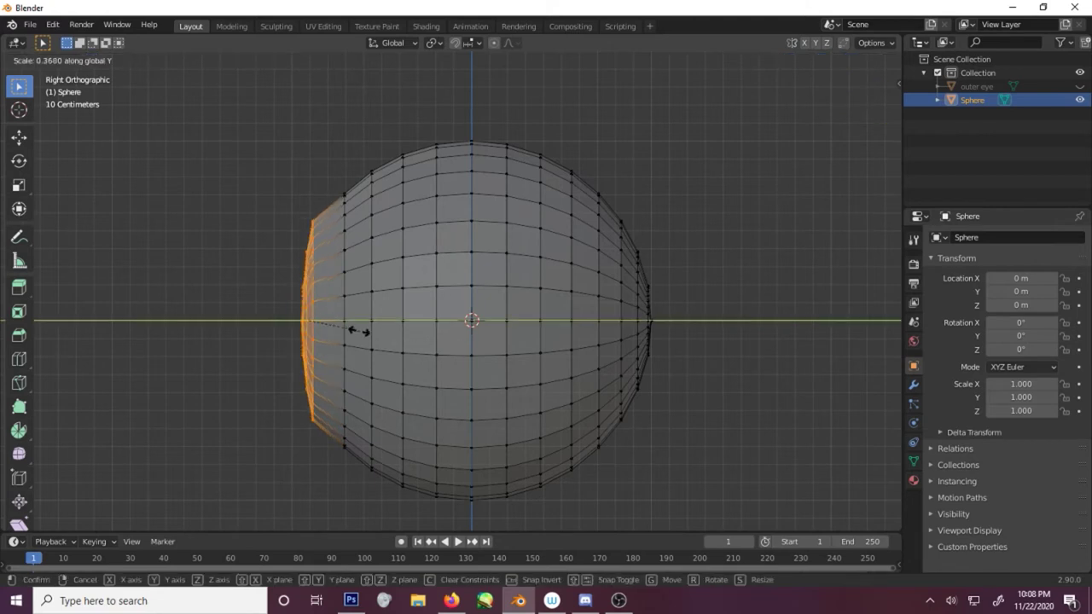
left_click(315, 314)
Unhide outer eye and push the flattened disc inward into the Sphere
middle_click_drag(338, 311, 354, 318)
scroll(354, 318, "up", 3)
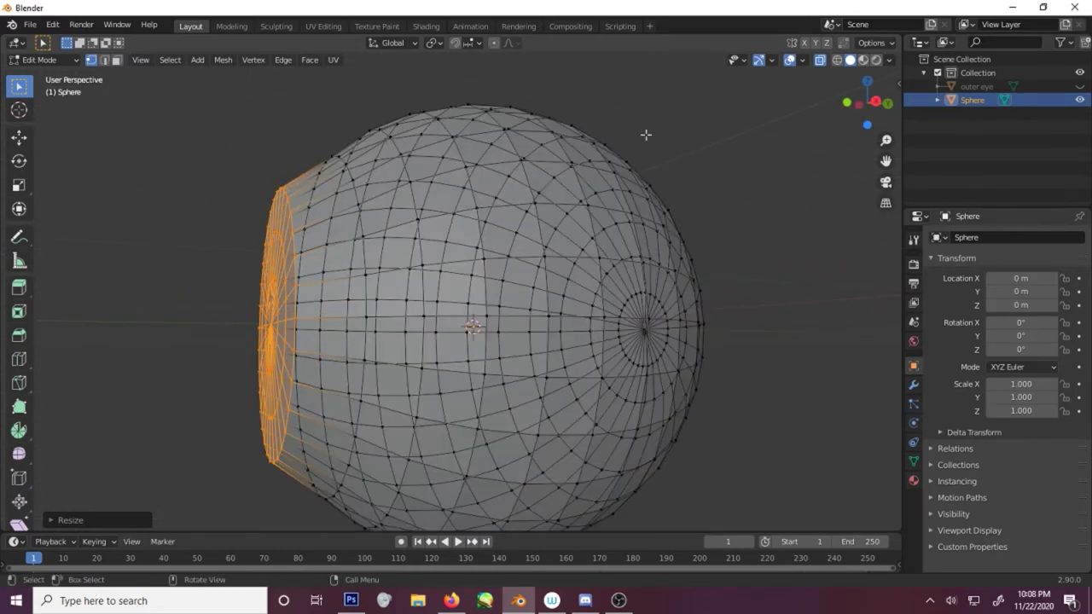
left_click(1079, 86)
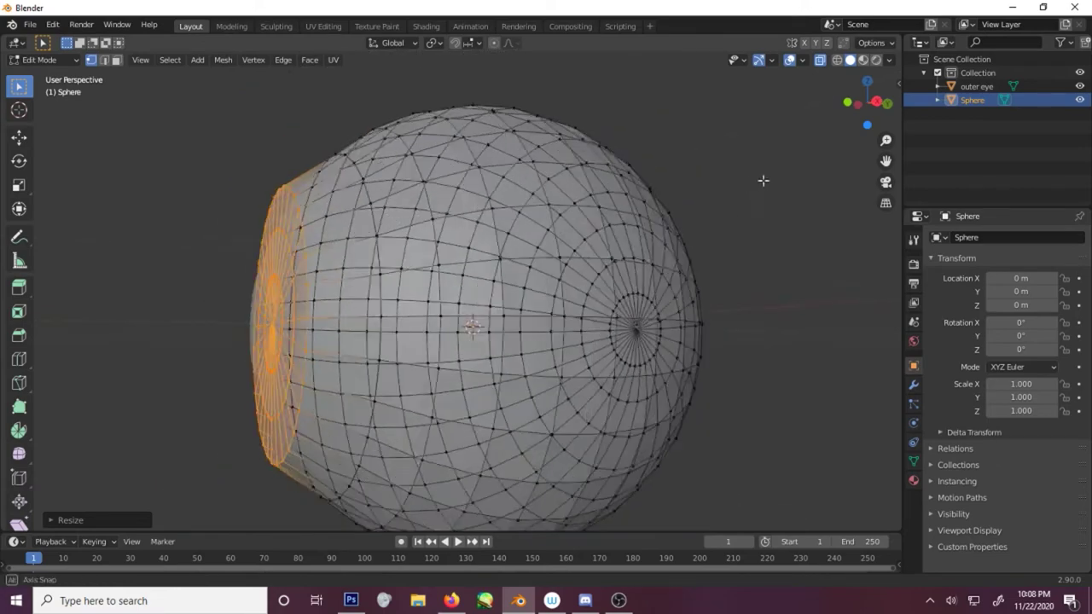
middle_click_drag(763, 180, 753, 185)
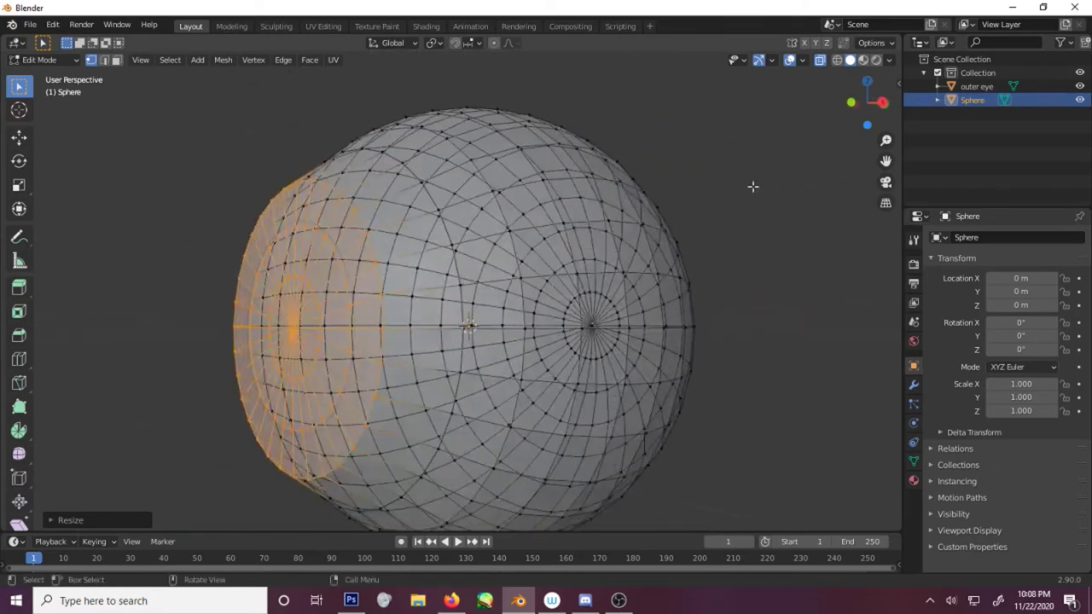
scroll(709, 191, "up", 2)
key("g")
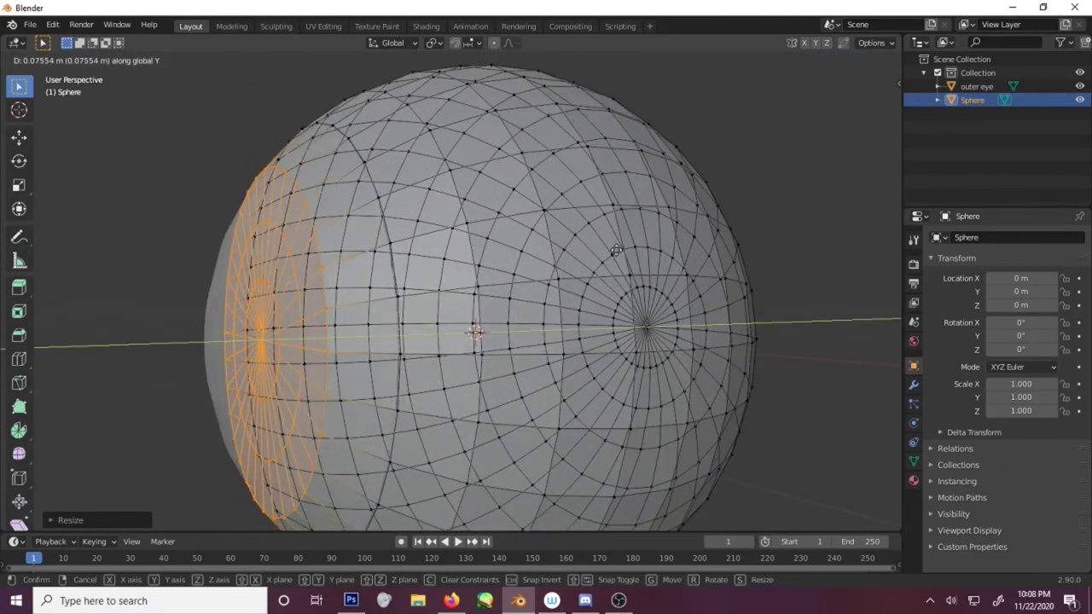
left_click(612, 252)
key("KP_3")
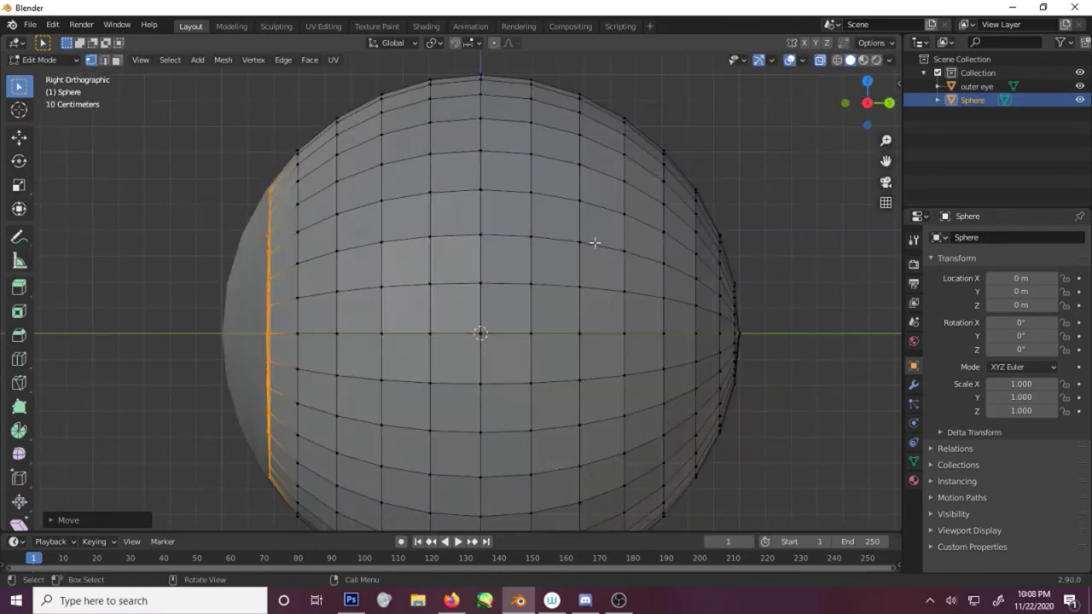
Shrink the whole Sphere mesh slightly so it sits inside the shell
key("a")
key("s")
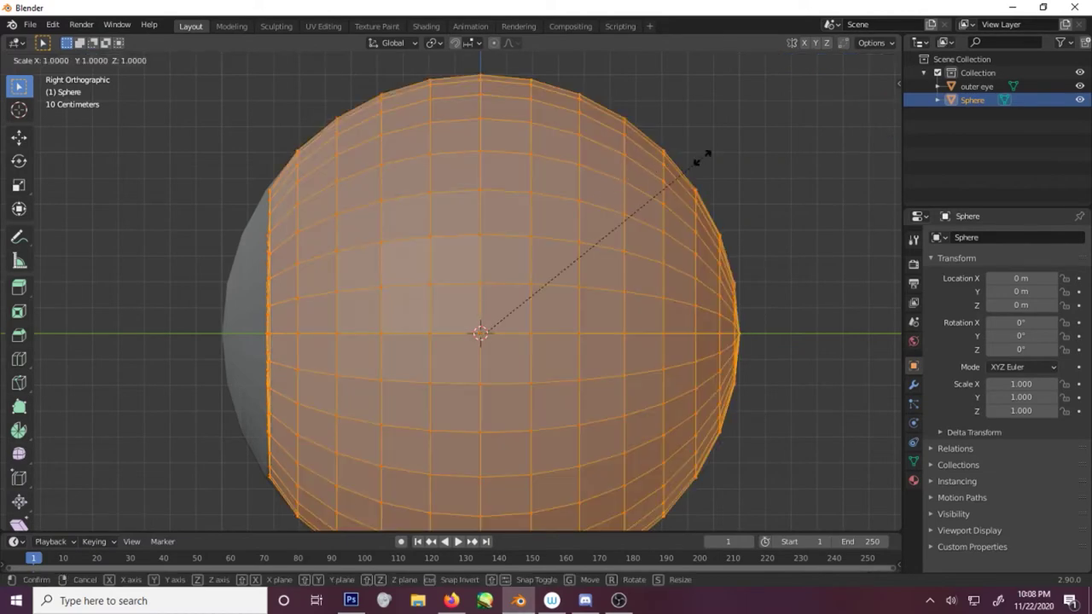
left_click(698, 159)
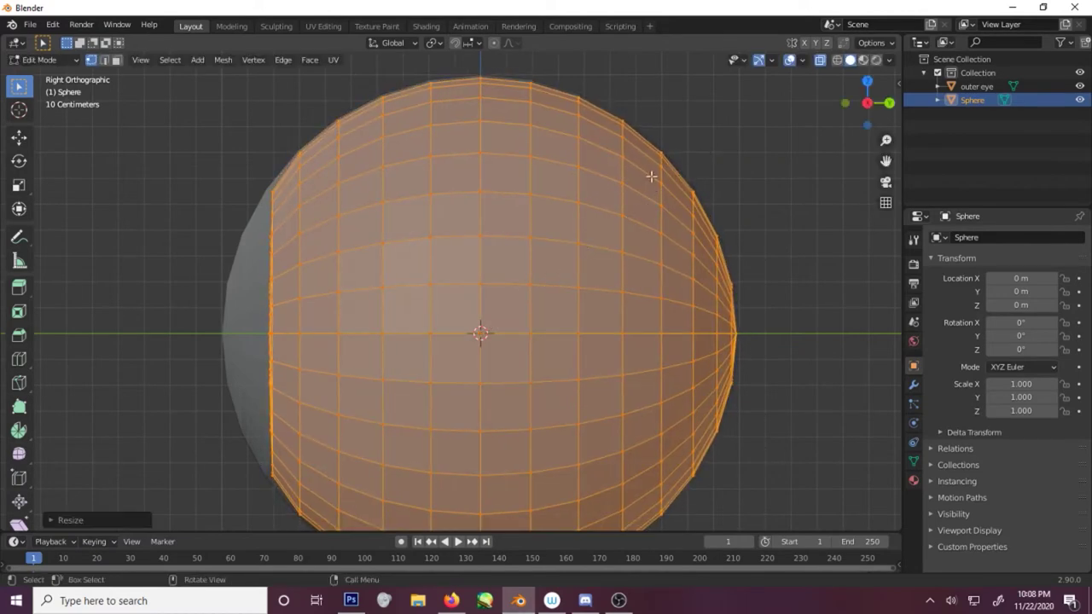
middle_click_drag(651, 175, 697, 196)
scroll(708, 198, "down", 3)
Select both spheres in Object Mode and apply Shade Smooth
key("Tab")
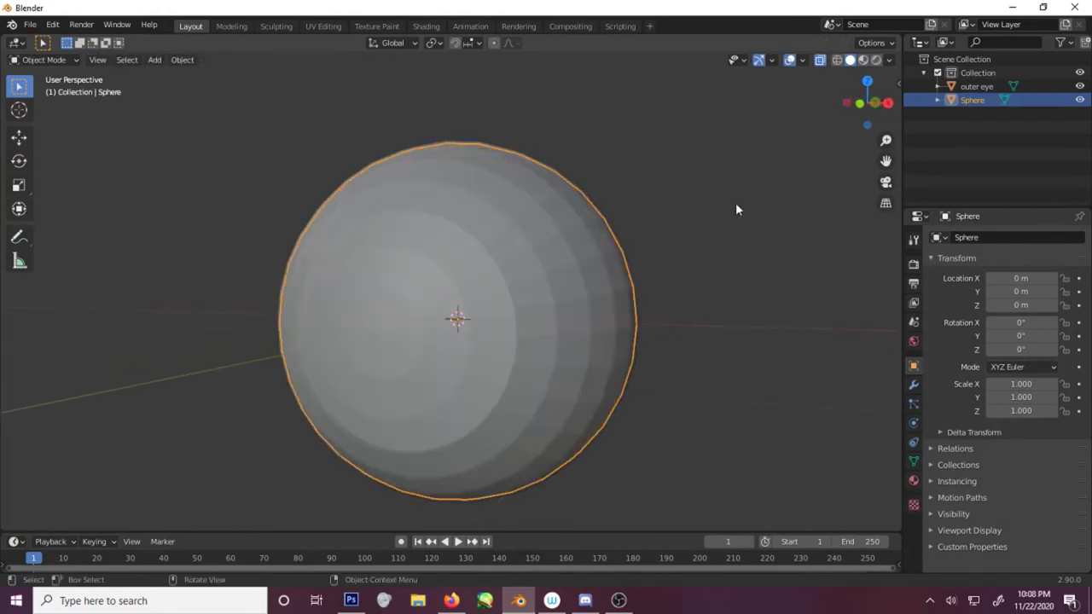
scroll(649, 243, "down", 3)
left_click_drag(634, 234, 494, 312)
right_click(518, 283)
left_click(516, 281)
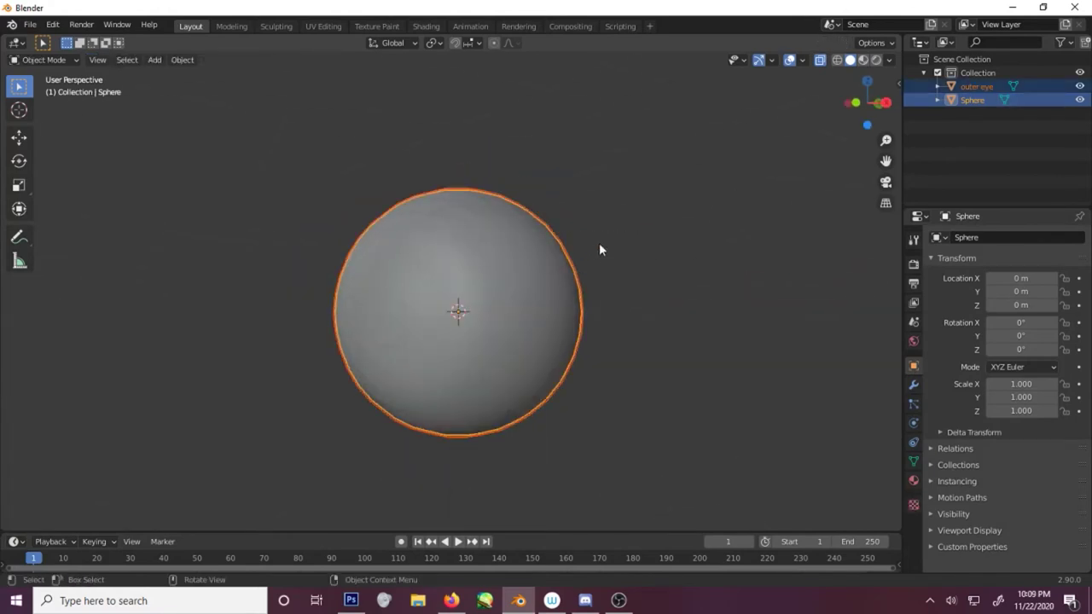
middle_click_drag(599, 242, 540, 285)
Make outer eye the active object and switch the viewport to Material Preview shading
left_click(575, 256)
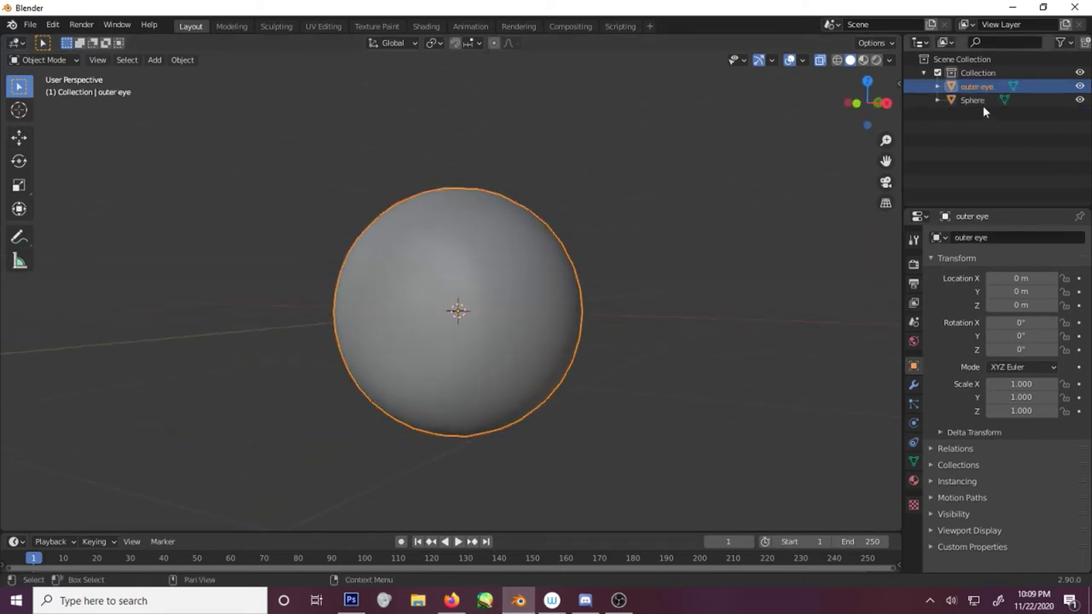
left_click(864, 62)
scroll(756, 188, "up", 4)
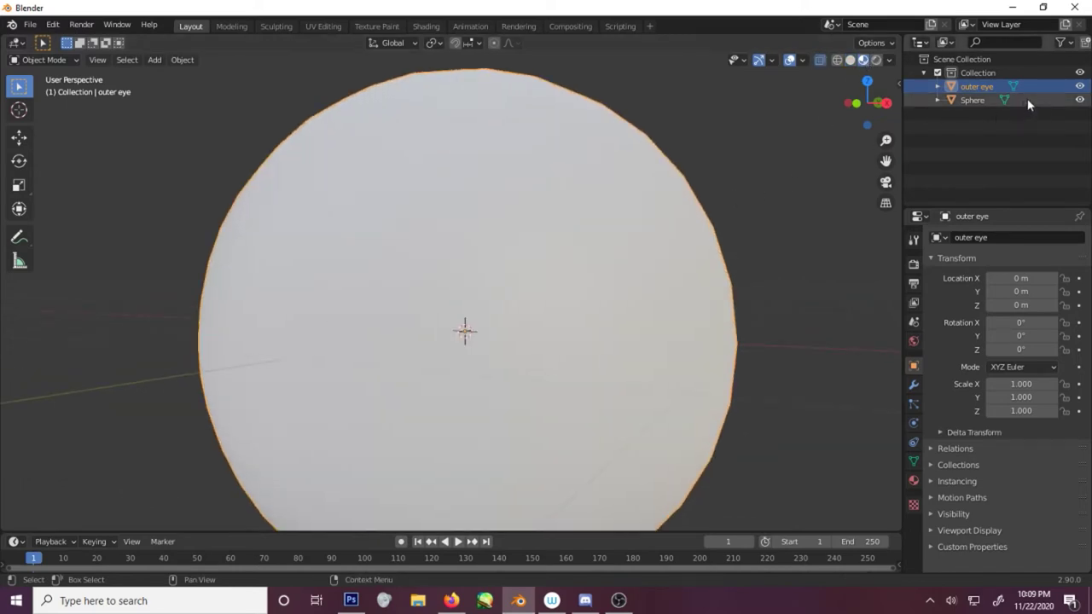
left_click(912, 481)
Create Material.001 for outer eye with Transmission 1.000 and Roughness 0.000
left_click(990, 294)
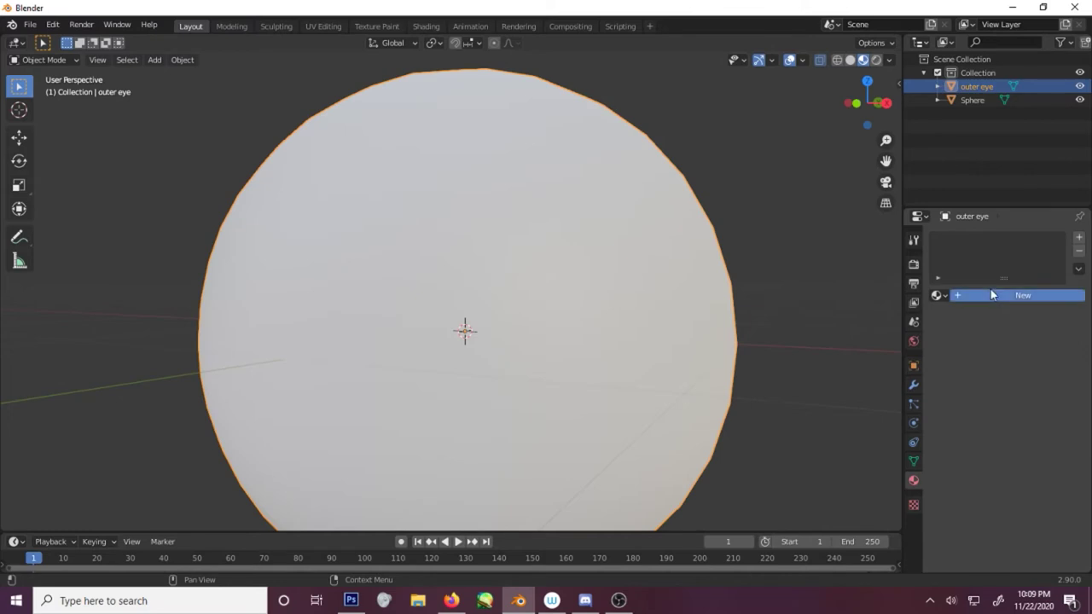
scroll(993, 454, "down", 5)
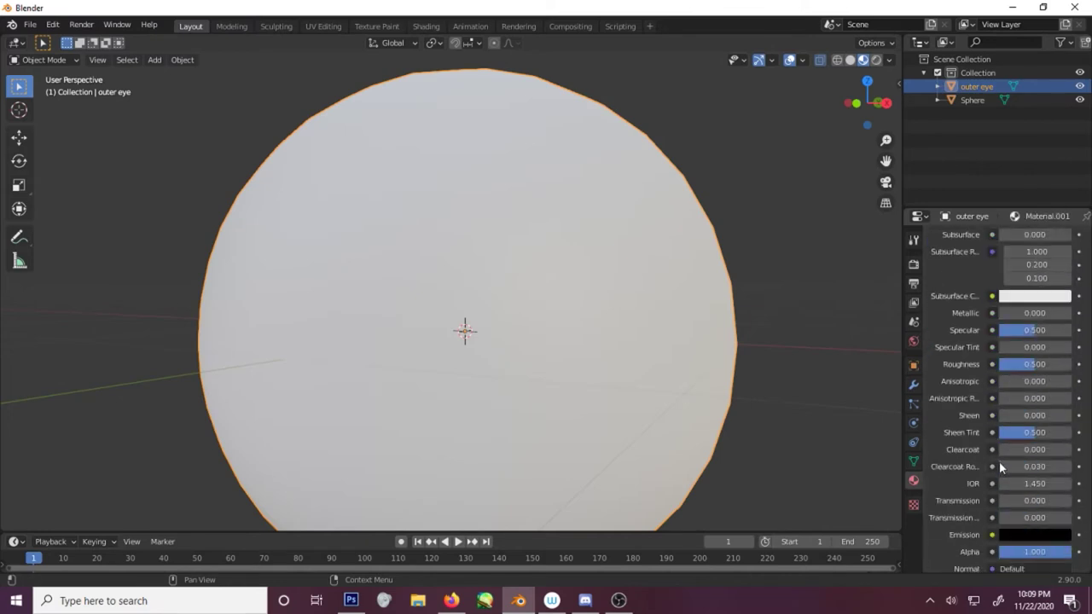
left_click_drag(1003, 500, 1058, 500)
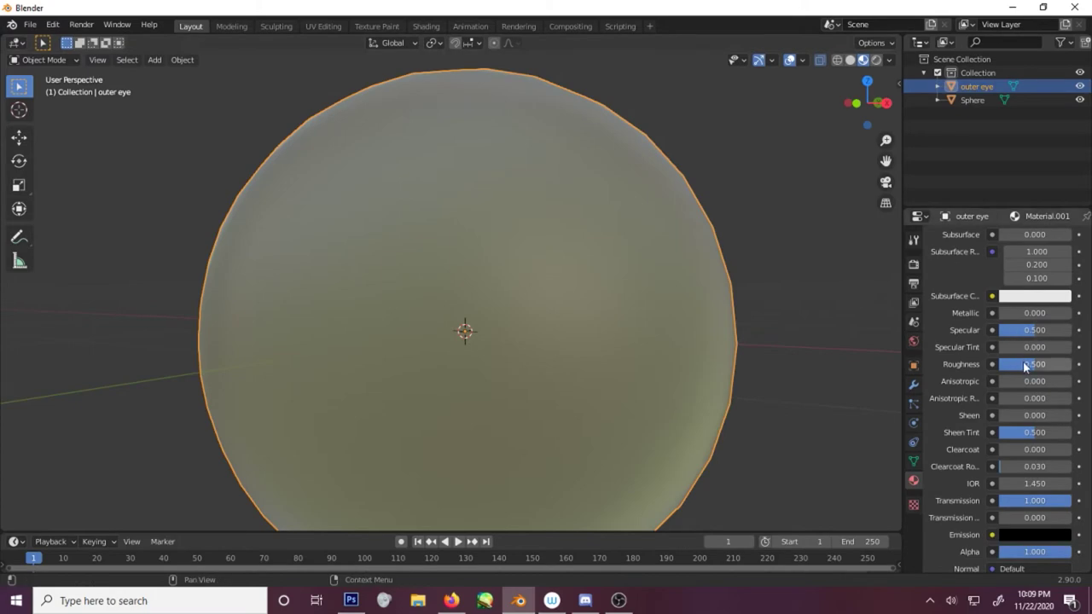
left_click_drag(1024, 364, 999, 365)
middle_click_drag(810, 311, 754, 256)
scroll(754, 257, "down", 2)
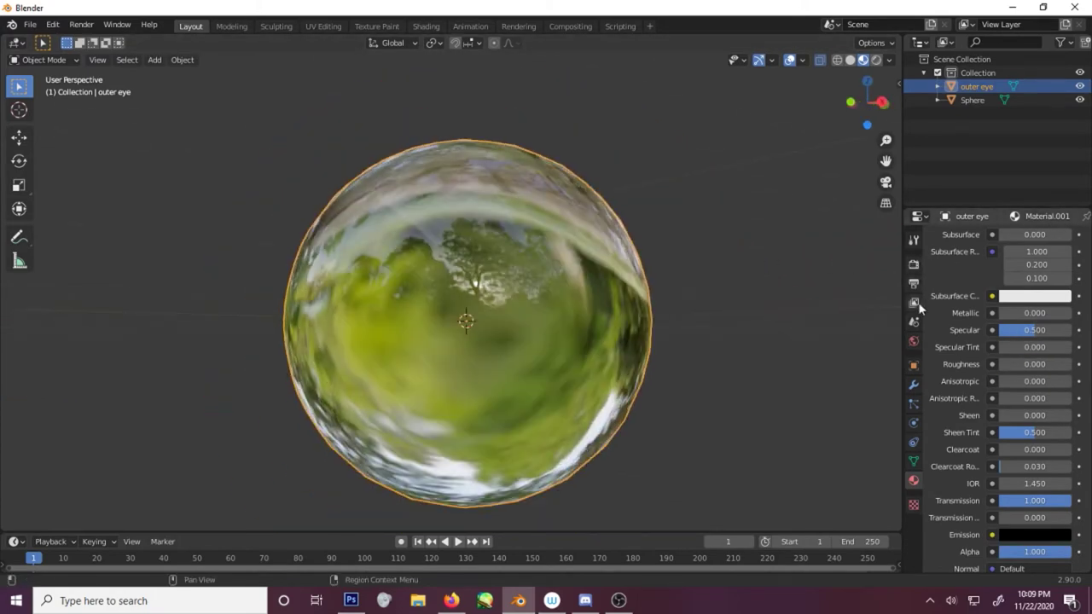
left_click(913, 265)
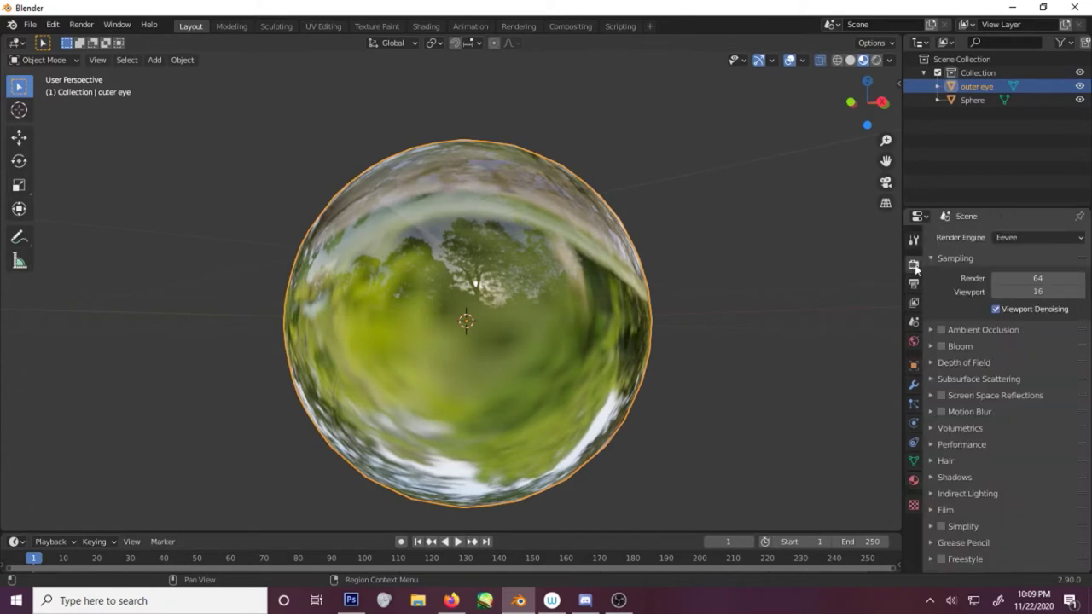
Enable Screen Space Reflections with Refraction in the Render properties
left_click(942, 395)
left_click(930, 395)
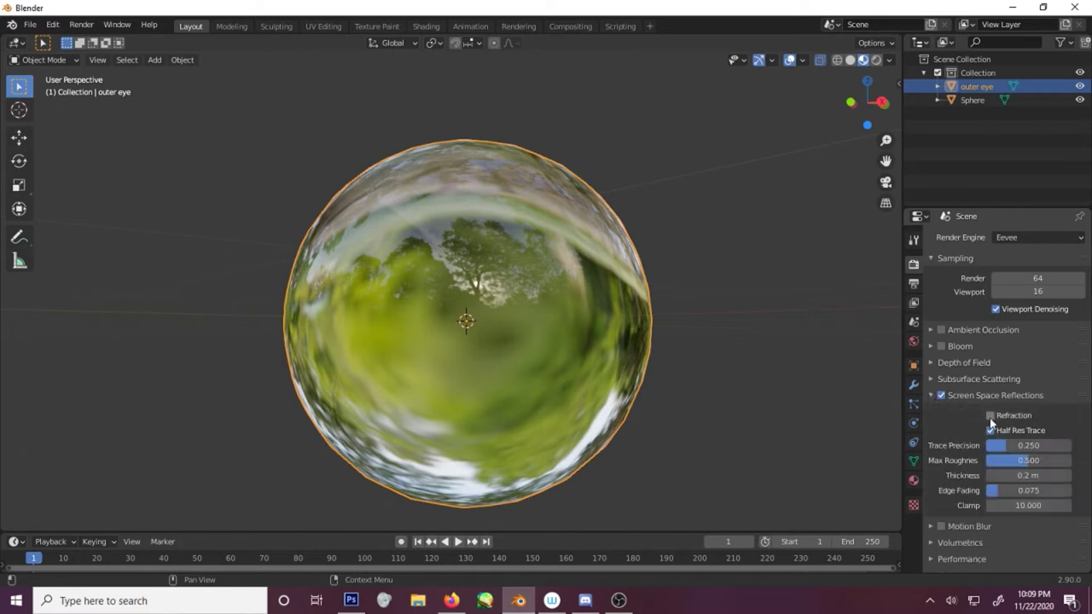
left_click(991, 415)
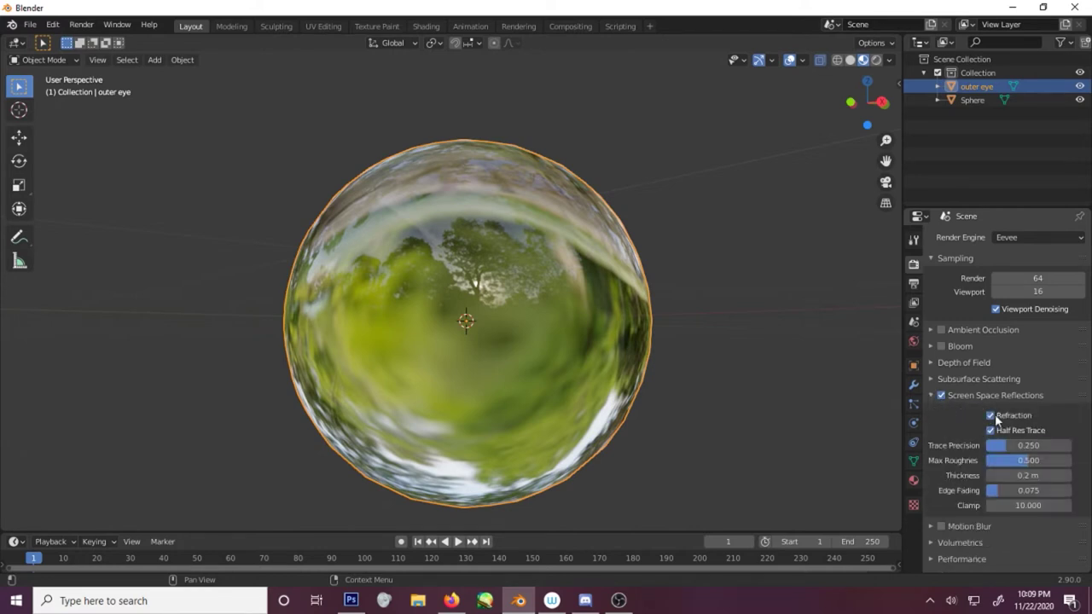
Turn on Screen Space Refraction in outer eye's material settings
left_click(914, 481)
scroll(963, 439, "down", 7)
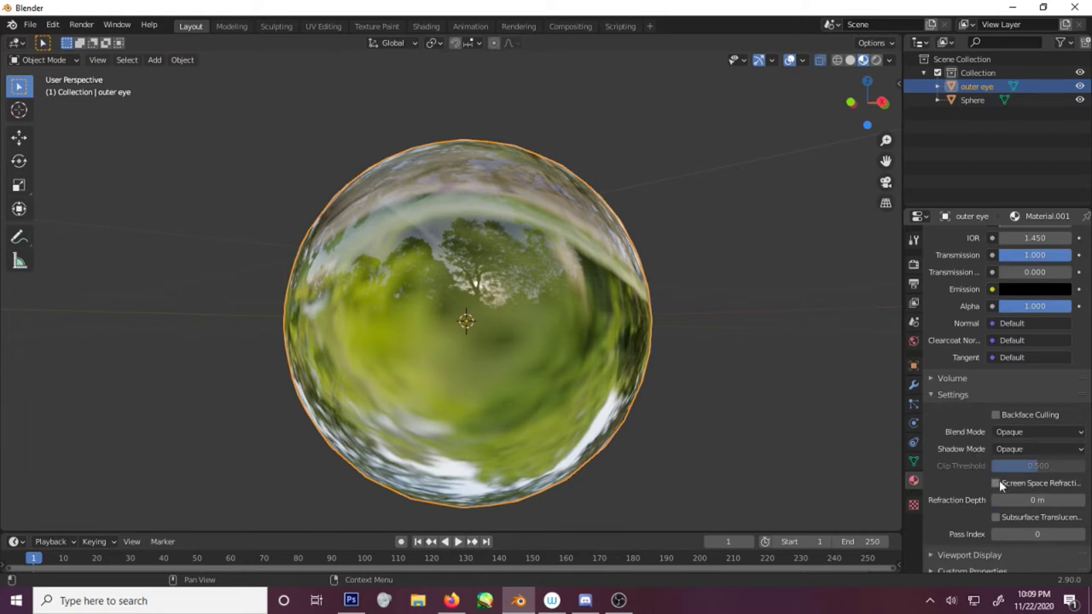
left_click(1016, 487)
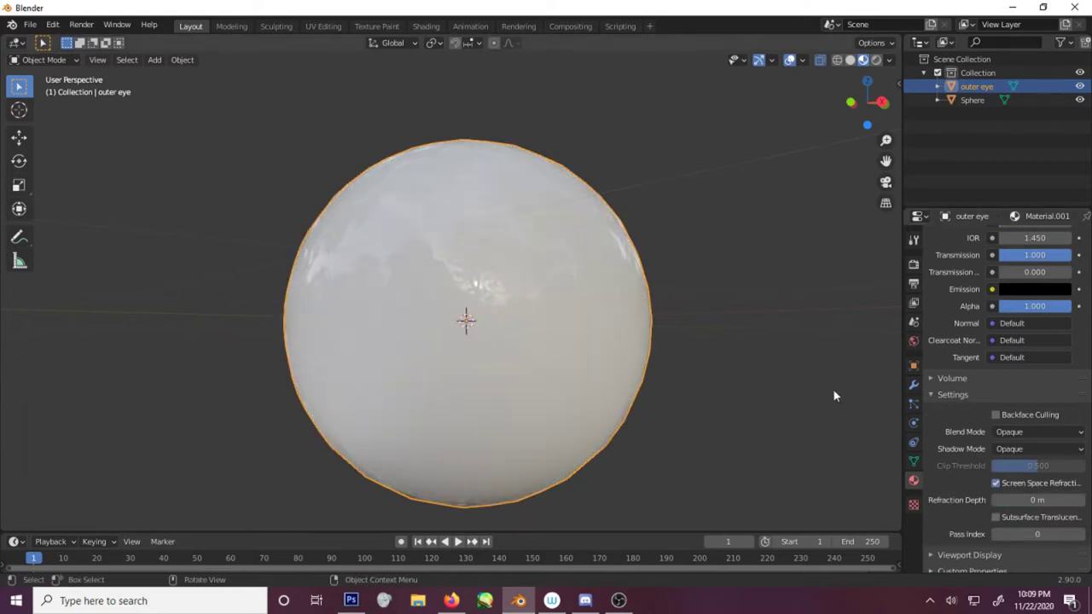
middle_click_drag(833, 395, 790, 268)
Select the inner Sphere and hide the outer eye shell
left_click(982, 100)
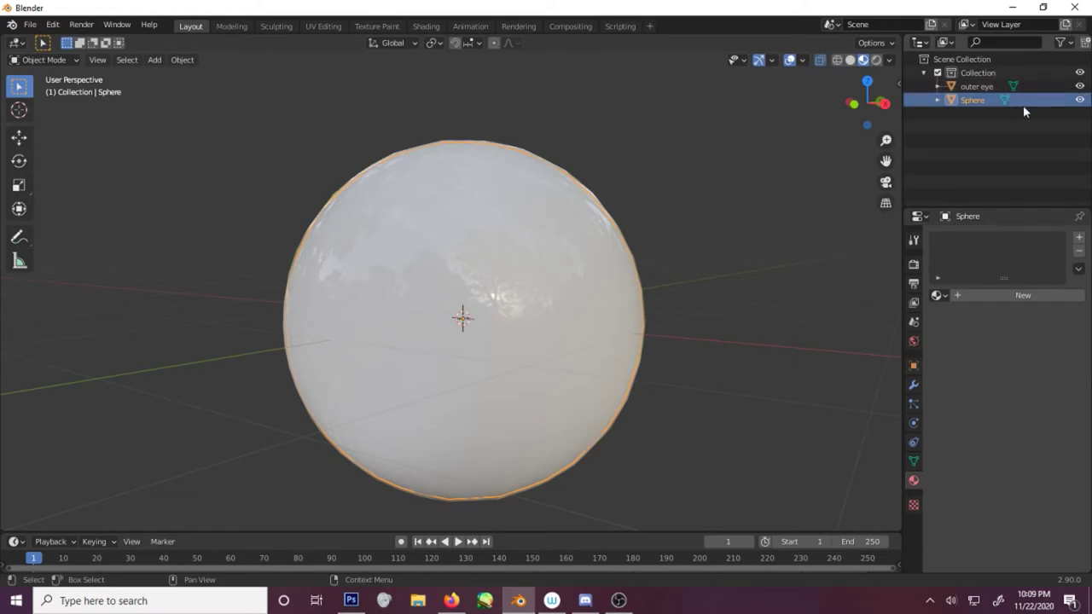
left_click(1080, 87)
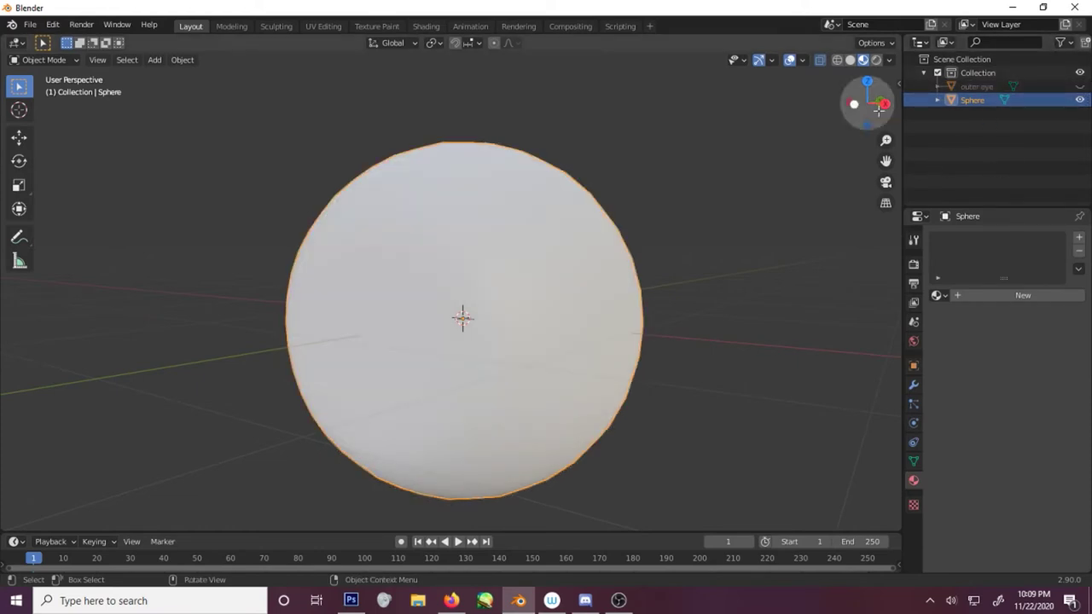
scroll(711, 271, "up", 2)
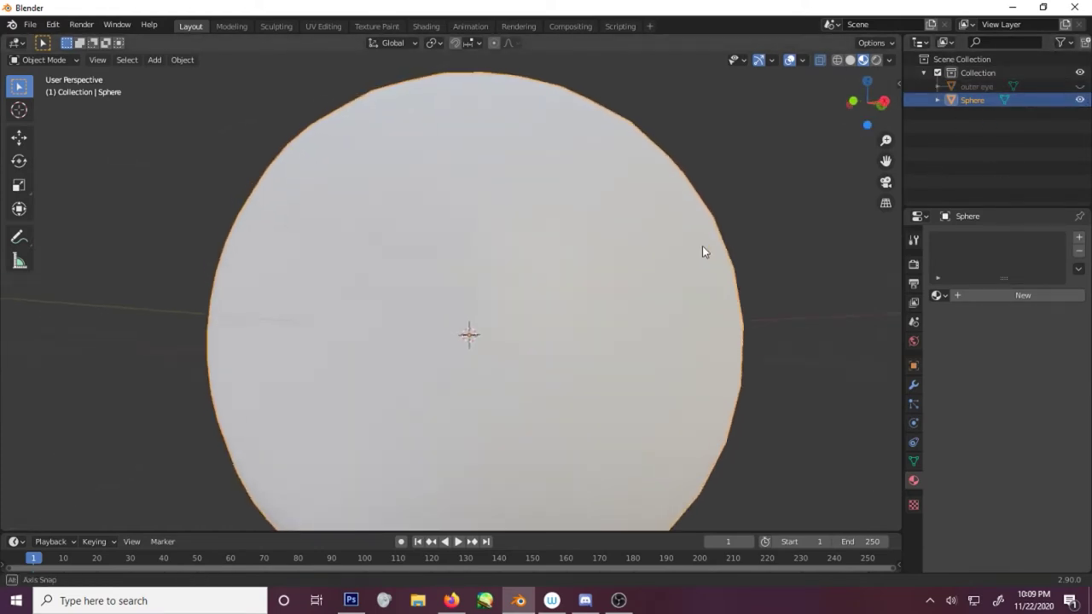
In Edit Mode, deselect all and select the ring of face loops around the pole
key("Tab")
middle_click_drag(595, 278, 652, 264)
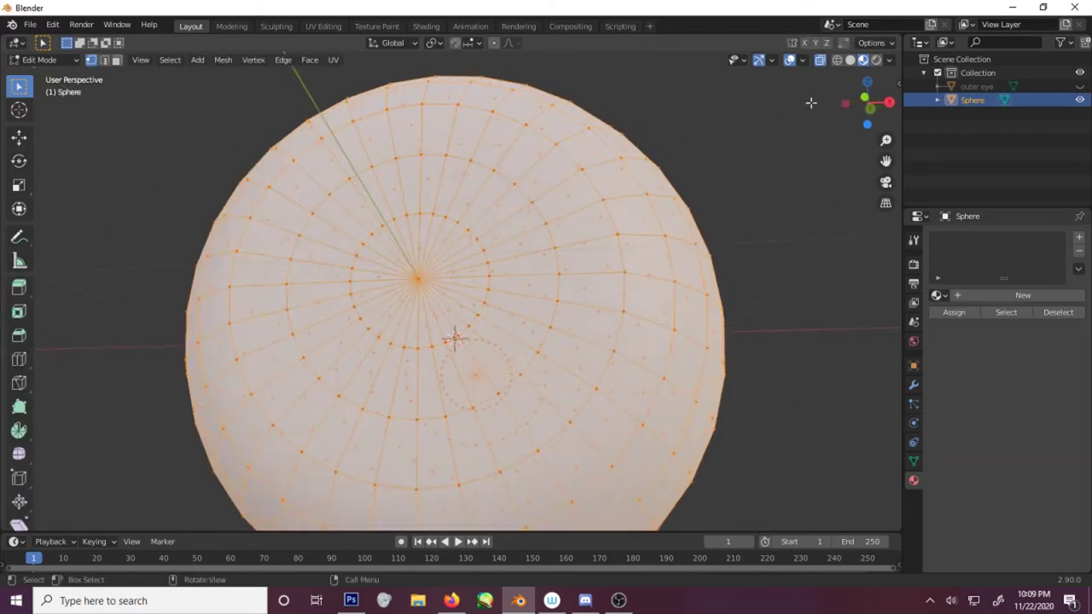
scroll(718, 111, "down", 2)
middle_click_drag(718, 110, 543, 322)
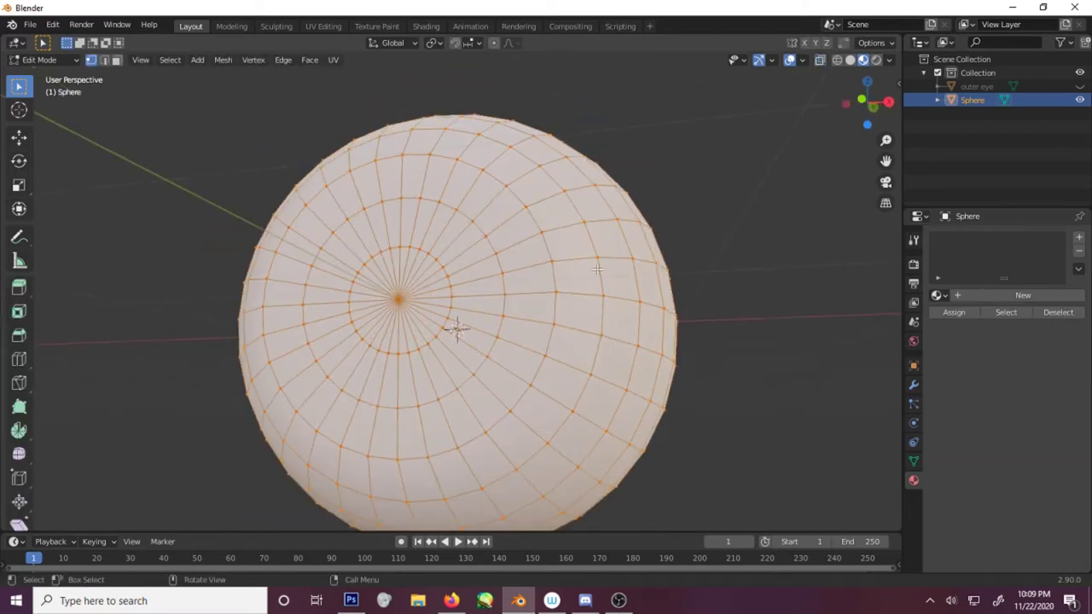
key("alt+a")
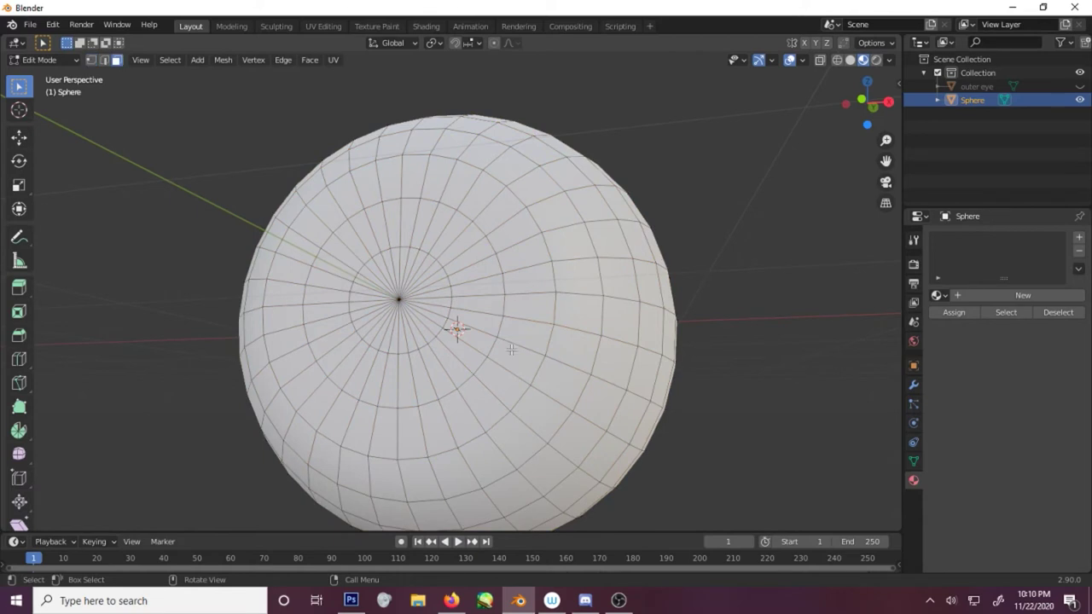
left_click(490, 336, "alt+shift")
middle_click_drag(490, 335, 529, 358)
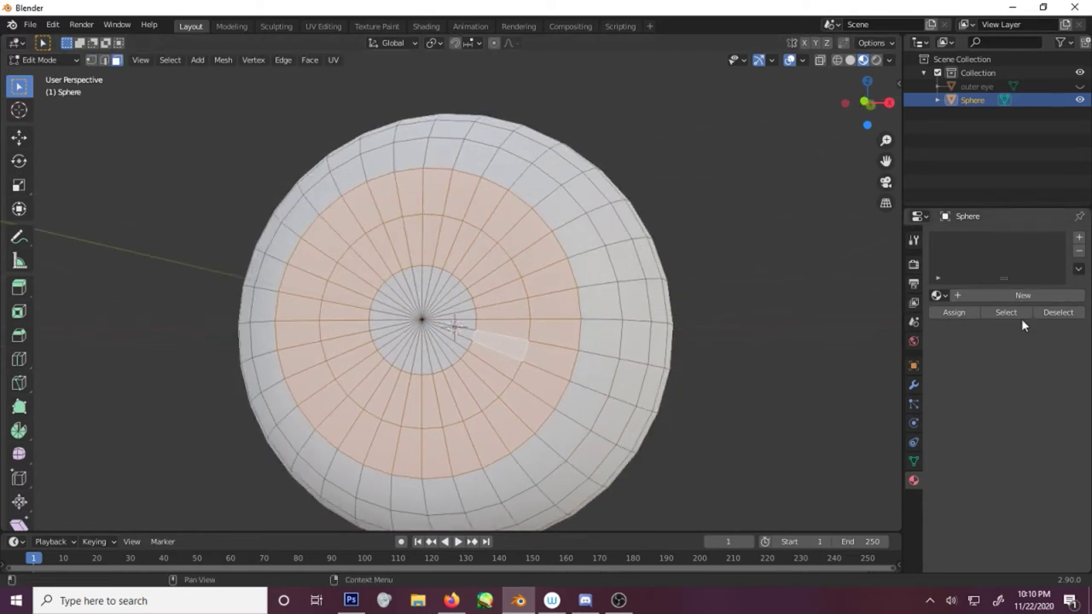
Add white Material.002 and orange Material.003, assign orange to the pole ring, then select the pupil disc
left_click(1019, 295)
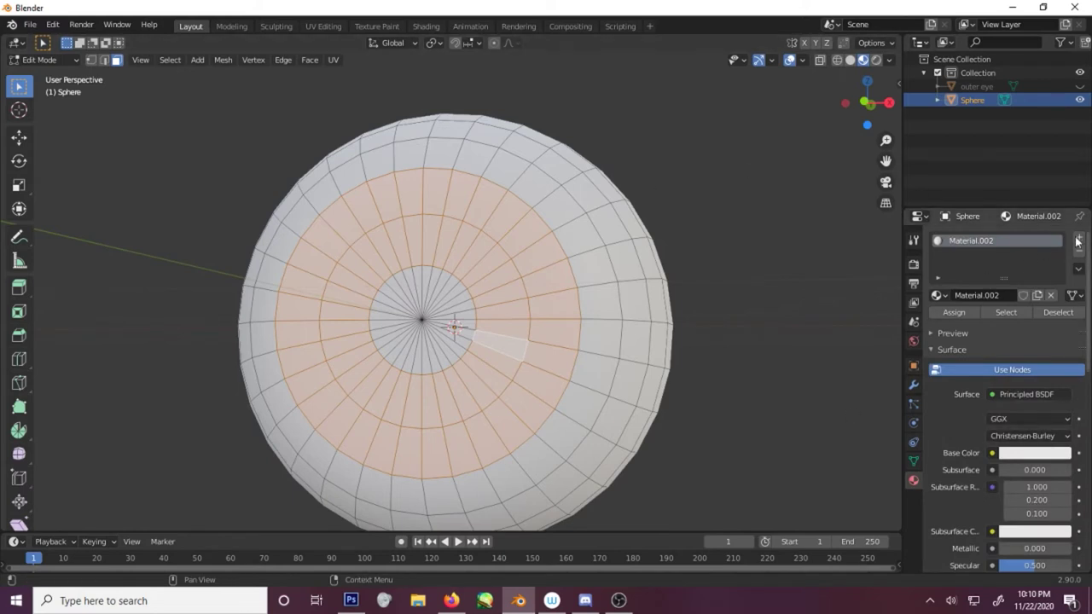
left_click(1079, 237)
left_click(1033, 321)
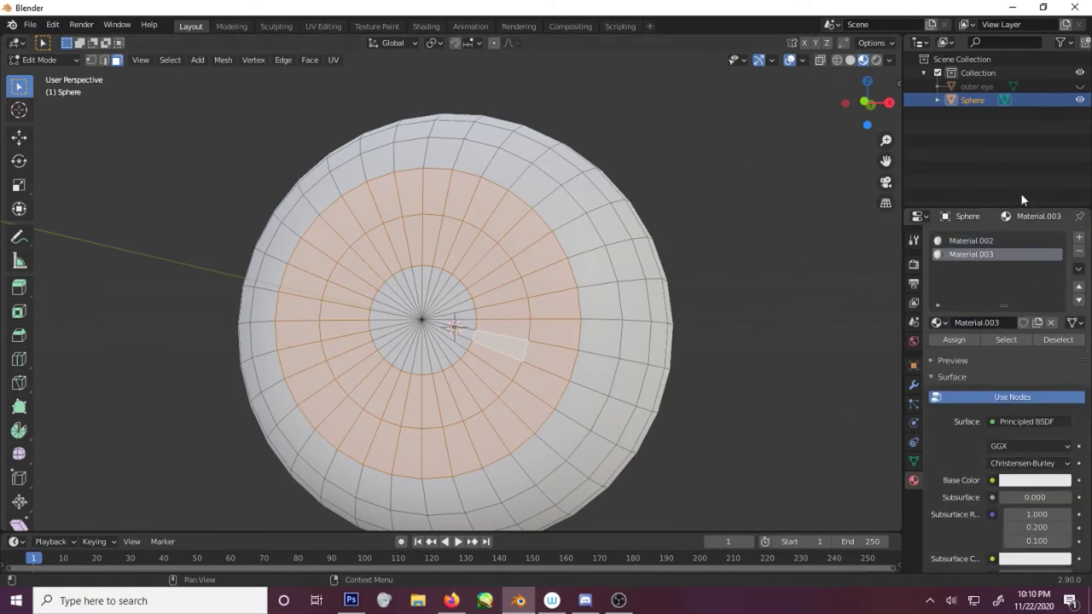
left_click(1020, 488)
mouse_move(1013, 347)
left_mouse_down()
mouse_move(994, 380)
mouse_move(982, 372)
left_mouse_up()
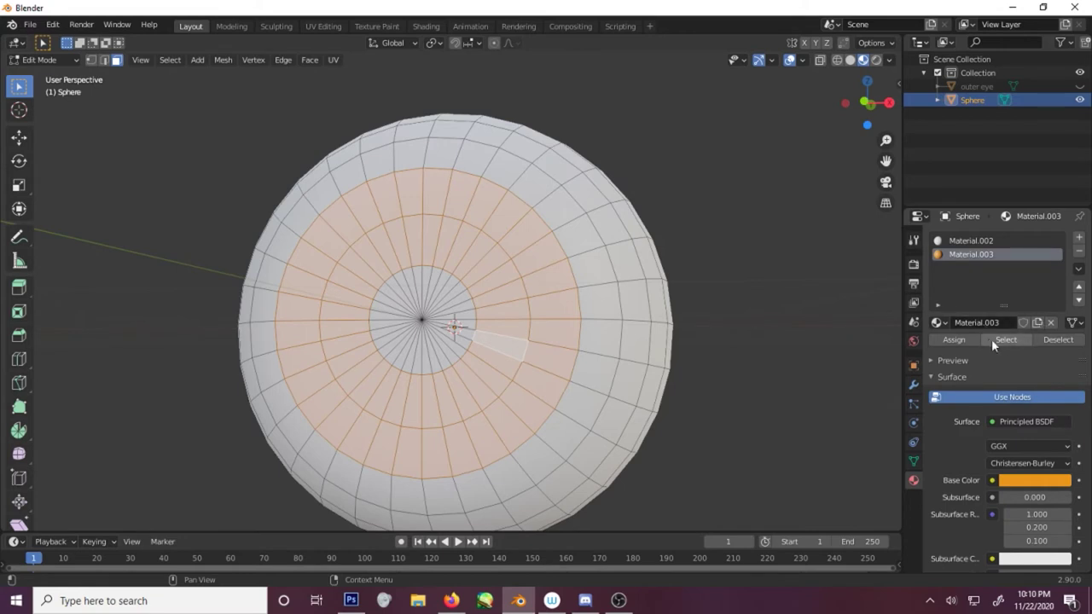
left_click(960, 340)
left_click(447, 350, "alt")
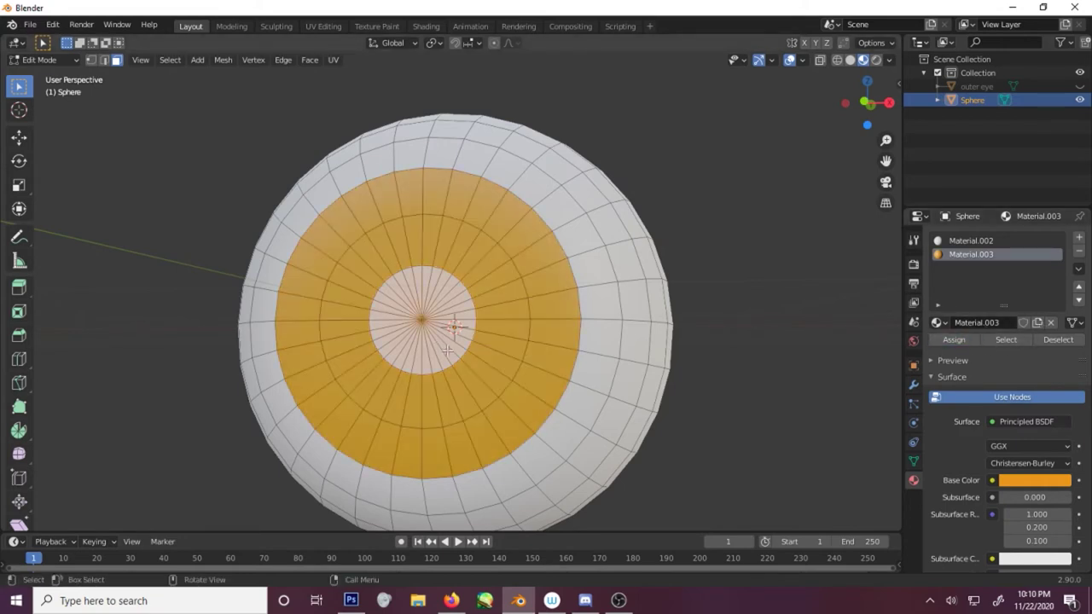
left_click(1079, 239)
Create Material.004 with a black base colour and assign it to the pupil disc
left_click(998, 323)
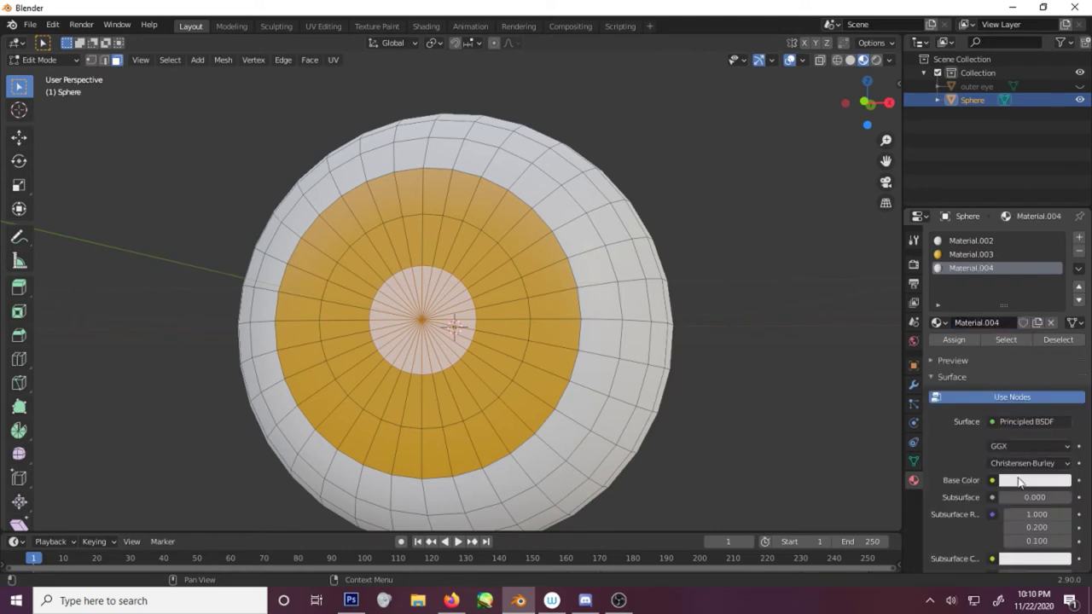
left_click(1022, 482)
left_click_drag(1056, 361, 1060, 386)
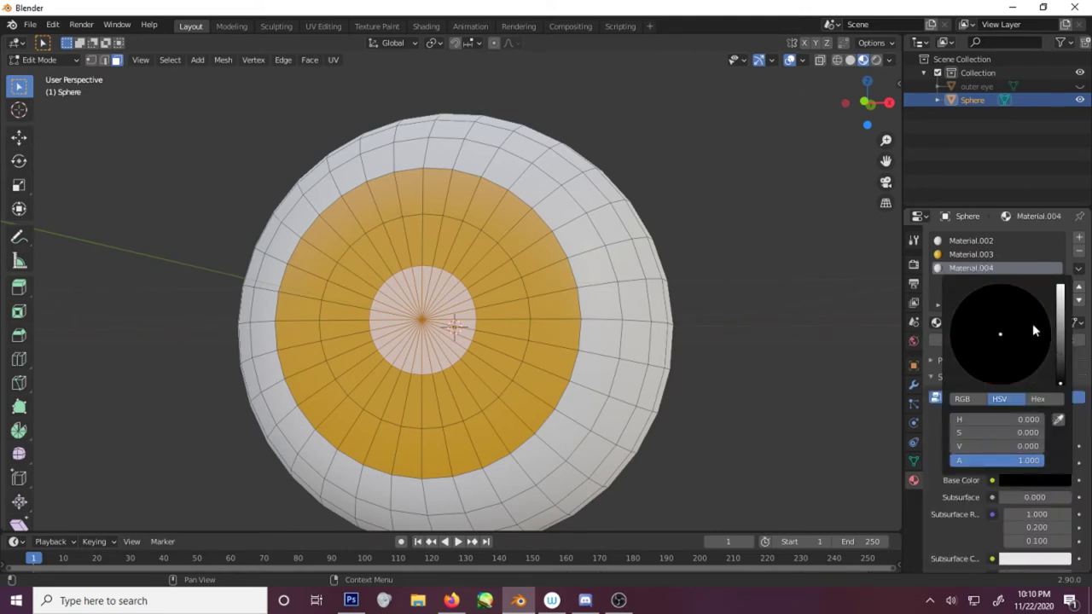
left_click(962, 339)
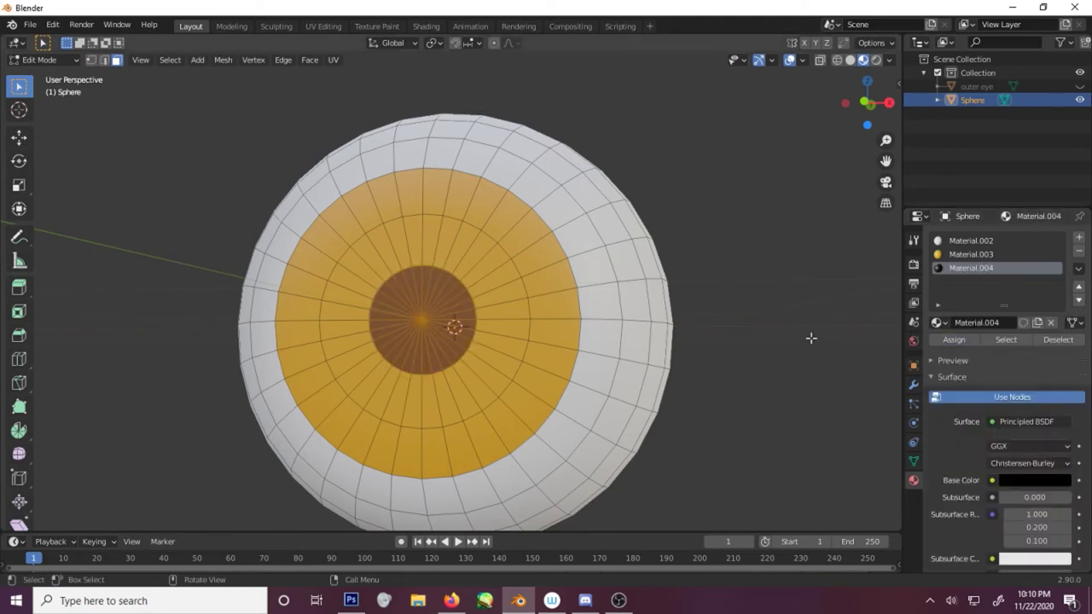
middle_click_drag(811, 336, 853, 359)
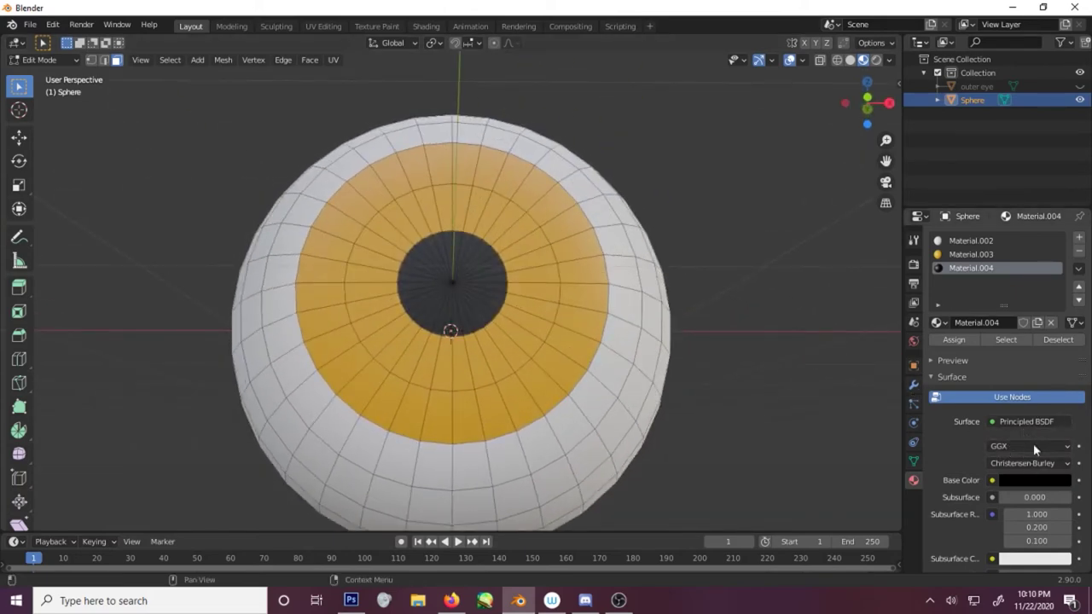
Switch Material.004 to a black Emission shader and return to Object Mode
left_click(1037, 422)
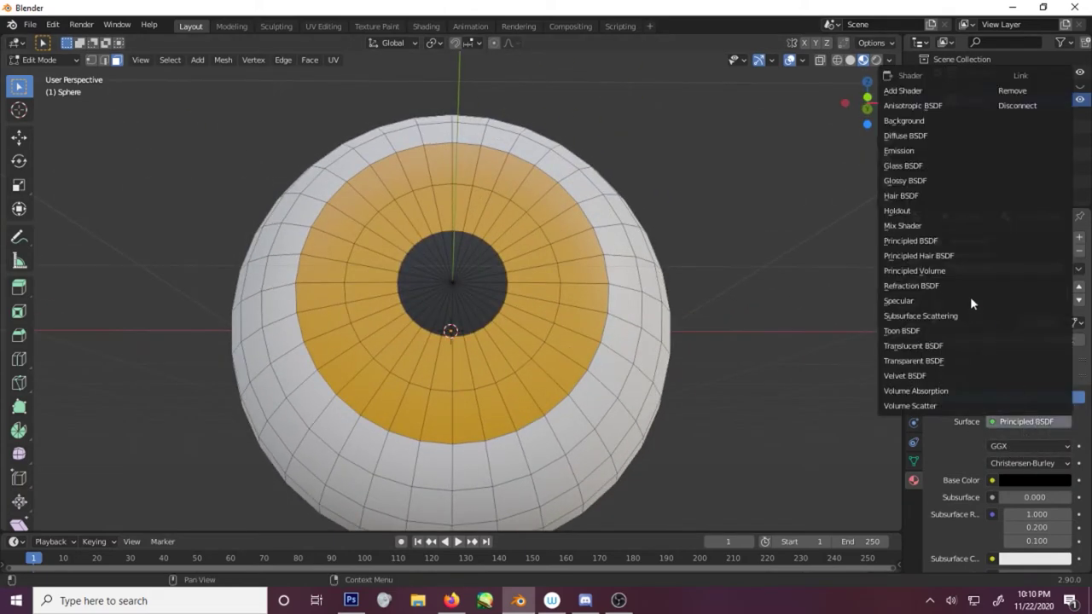
left_click(908, 149)
left_click(1012, 445)
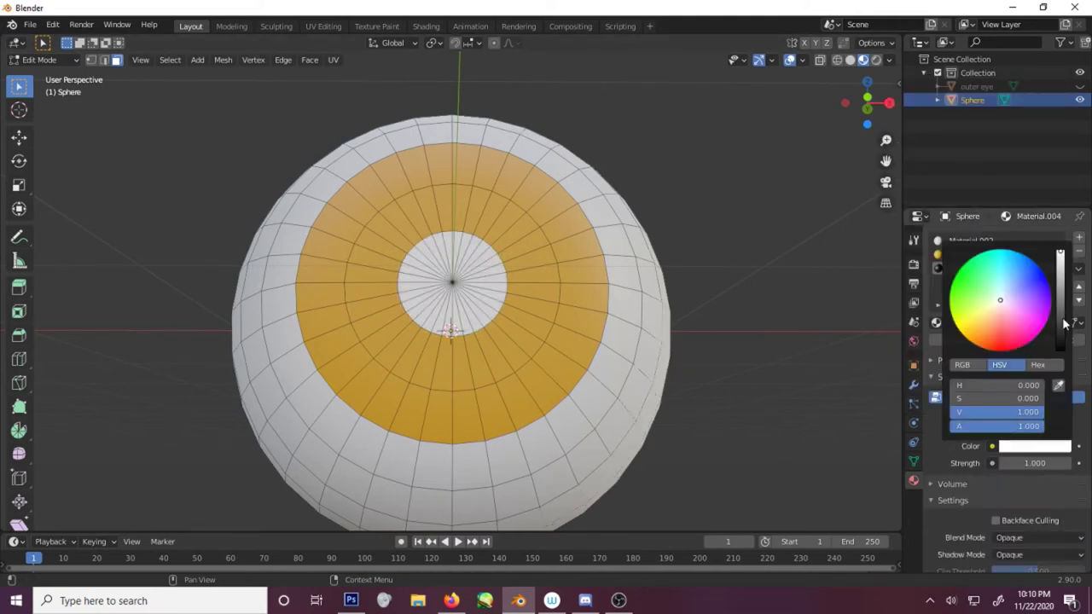
left_click_drag(1065, 322, 1065, 349)
scroll(848, 199, "down", 5)
middle_click_drag(848, 200, 729, 274)
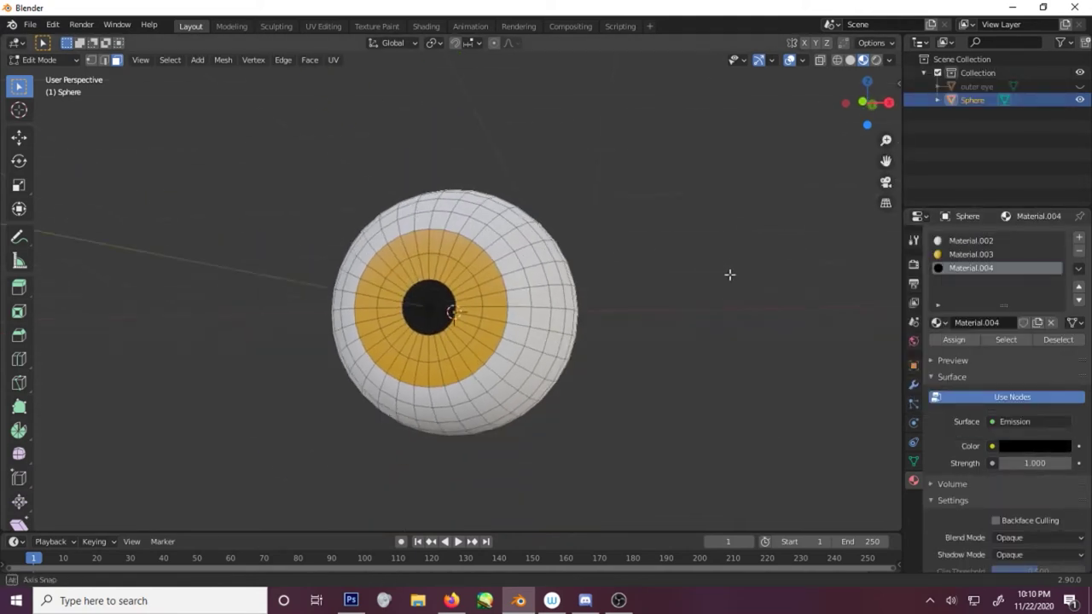
key("Tab")
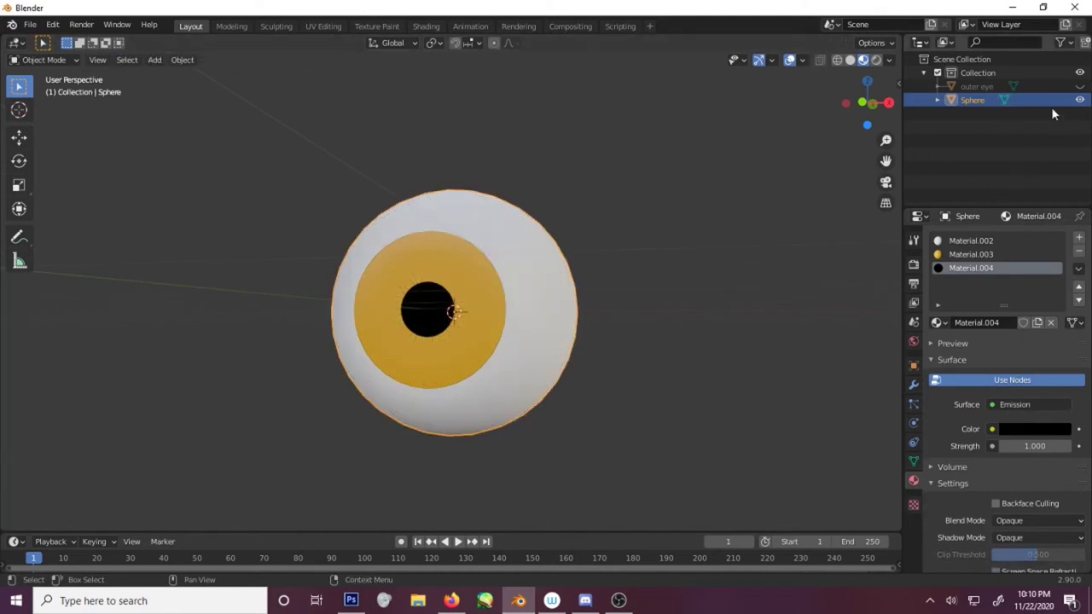
Unhide the outer eye shell to preview the whole eyeball
left_click(1080, 87)
middle_click_drag(834, 180, 658, 281)
scroll(569, 214, "up", 5)
scroll(564, 202, "down", 4)
Set the iris Material.003 Metallic to 1.000, then hide outer eye again
key("Tab")
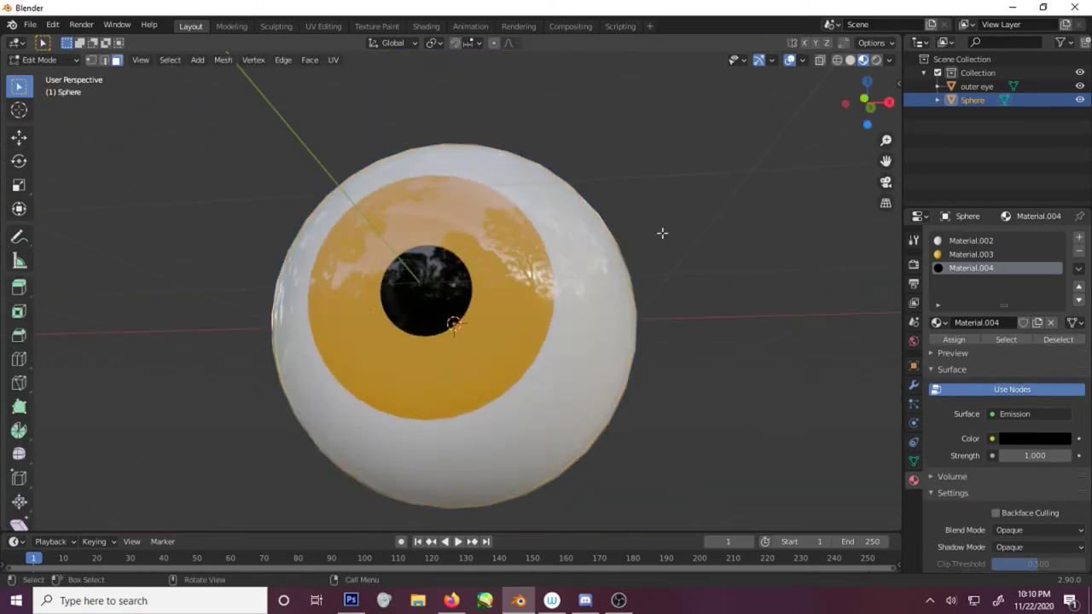
left_click(960, 254)
scroll(1026, 386, "down", 2)
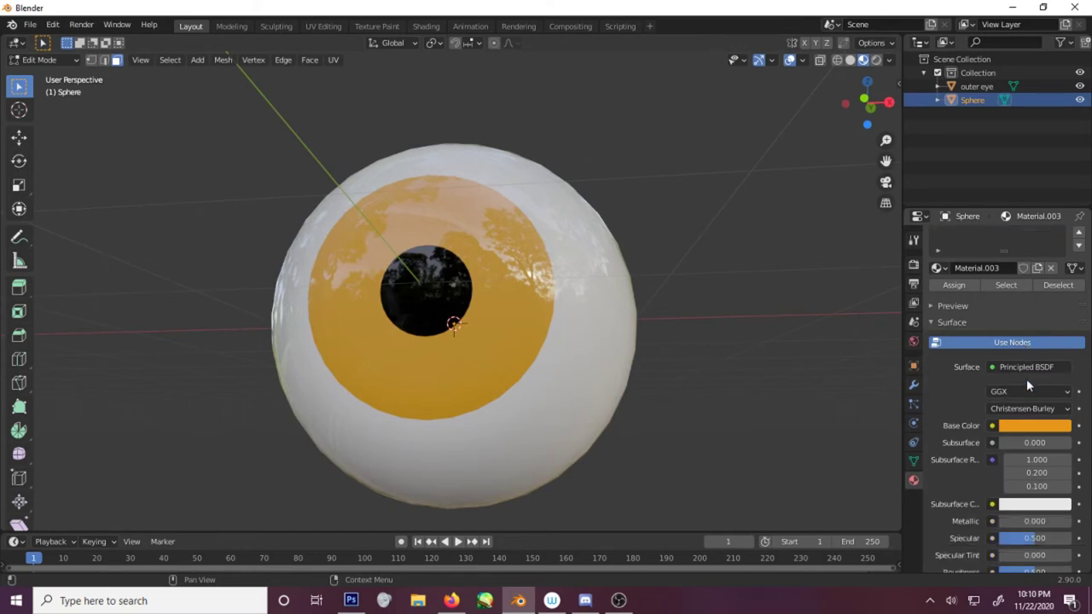
scroll(1026, 386, "down", 4)
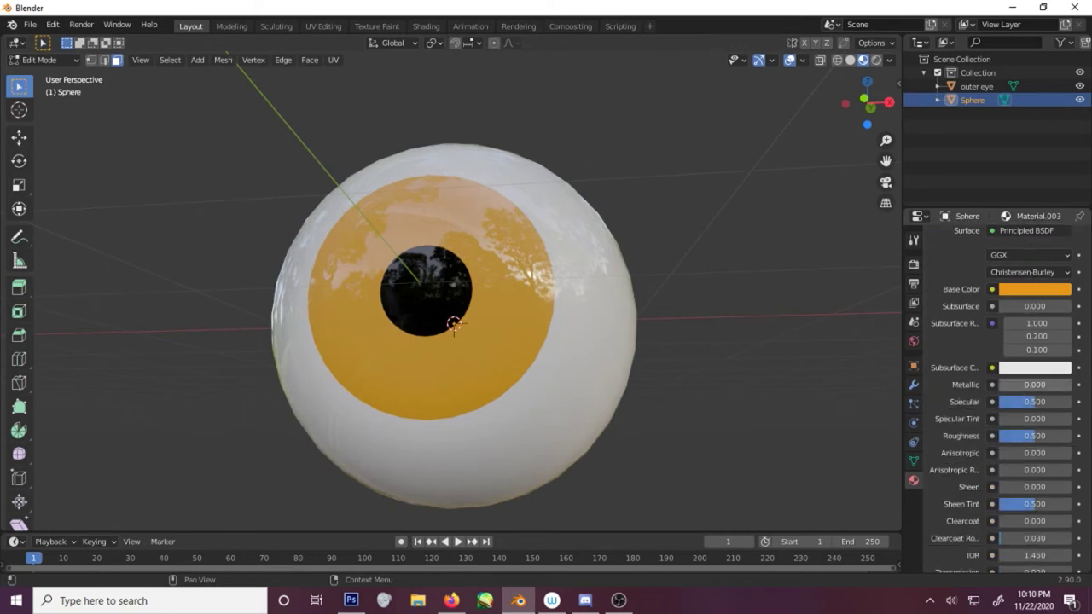
left_click_drag(1028, 385, 1071, 384)
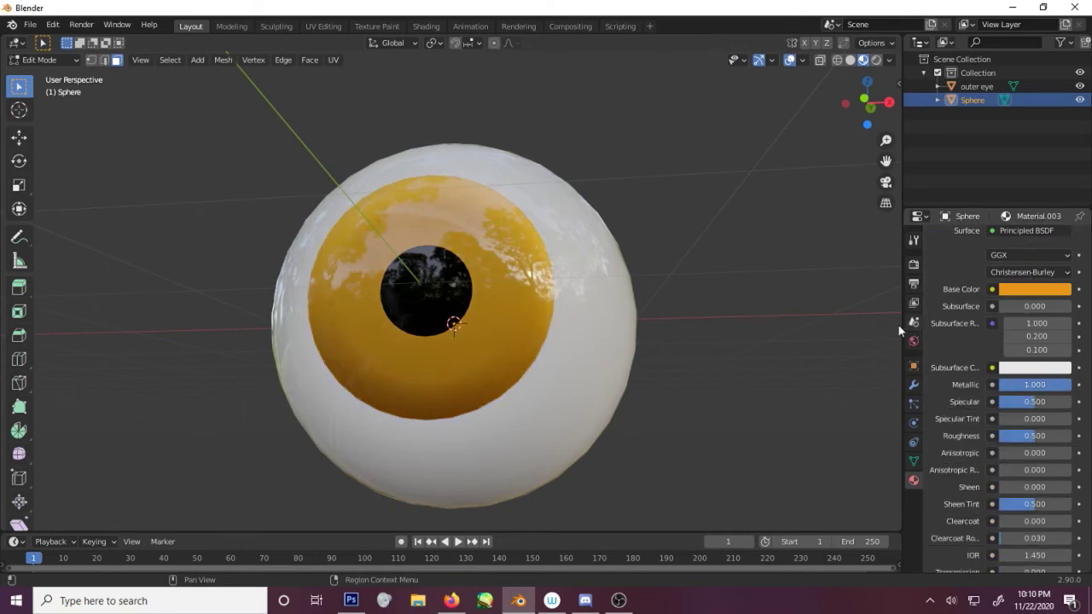
middle_click_drag(898, 330, 674, 231)
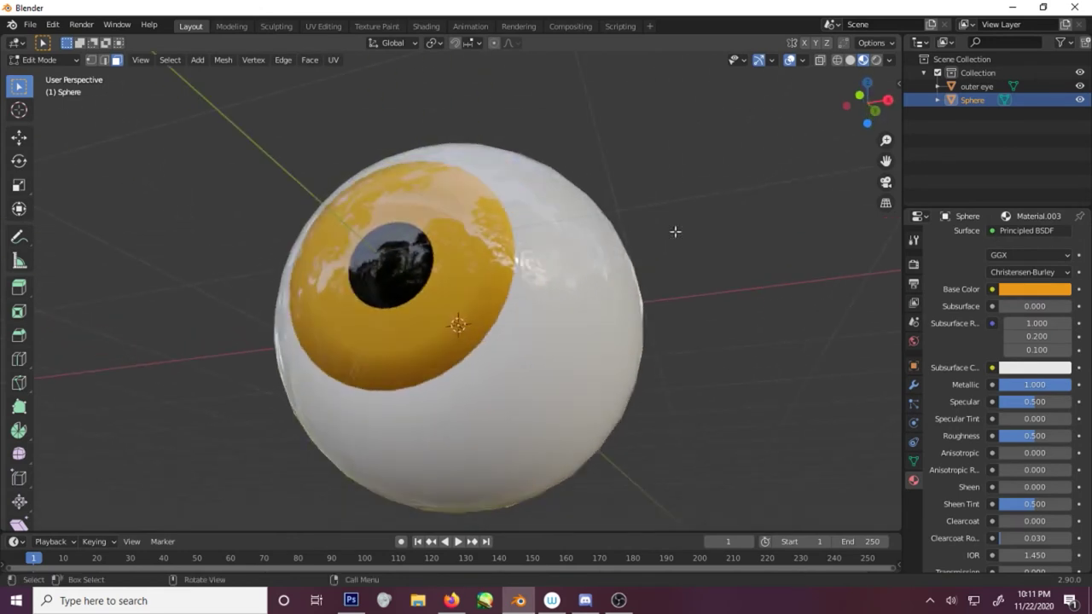
left_click(1080, 86)
Select the linked pupil faces and push them back along Y into the eye
middle_click_drag(888, 153, 725, 183)
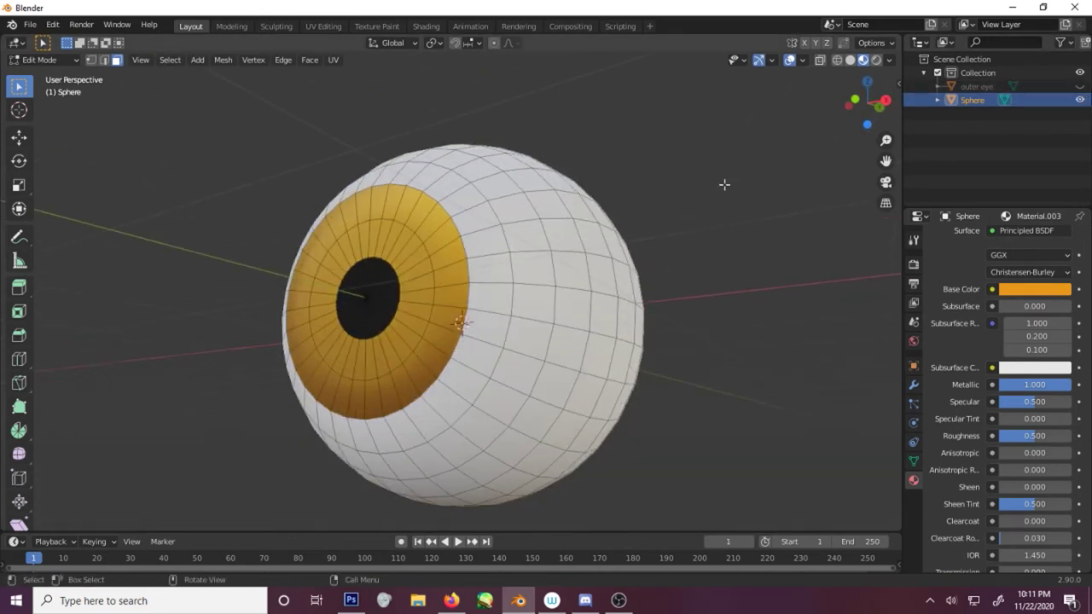
left_click(375, 298)
scroll(360, 290, "up", 2)
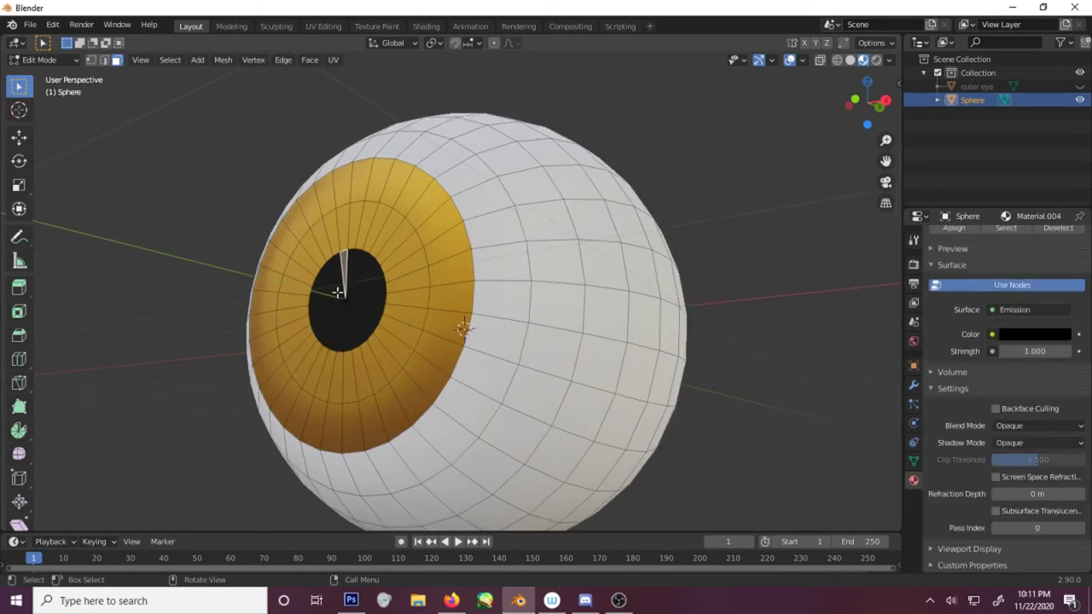
key("l")
middle_click_drag(339, 293, 356, 292)
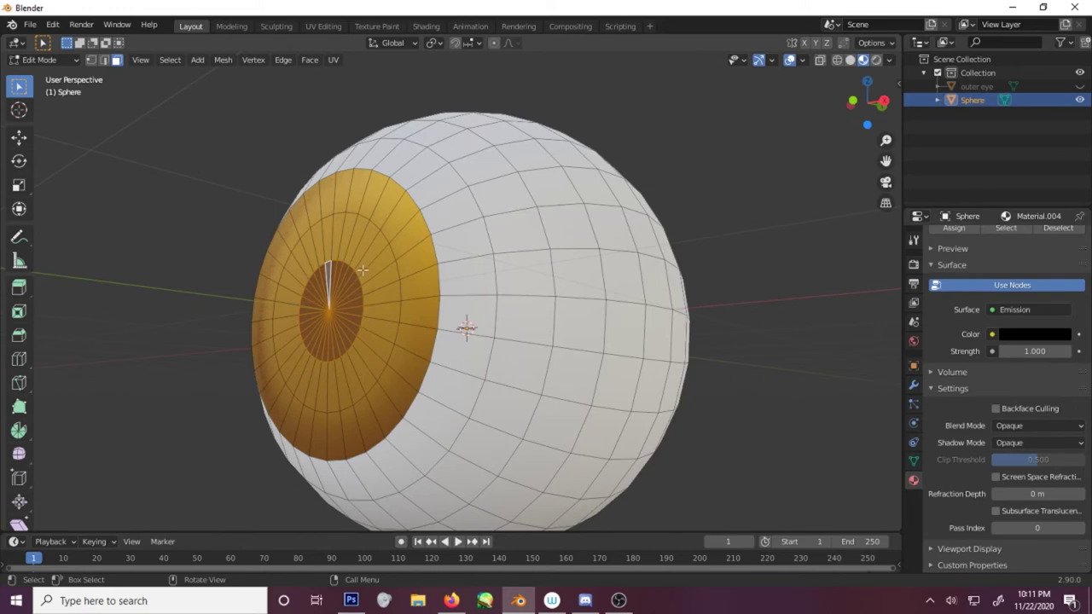
middle_click_drag(362, 270, 347, 316)
key("g")
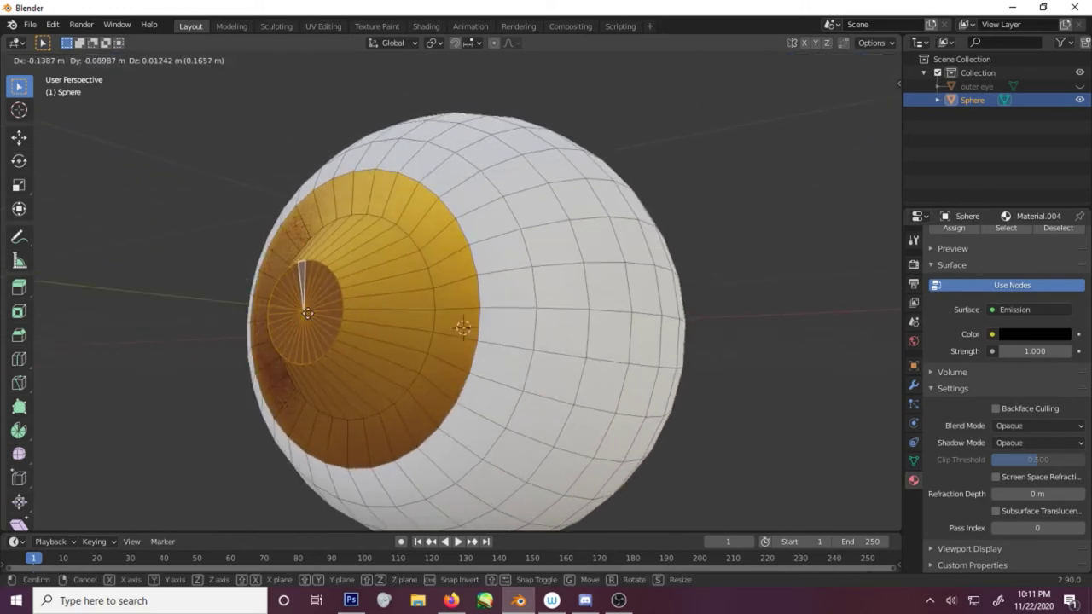
key("y")
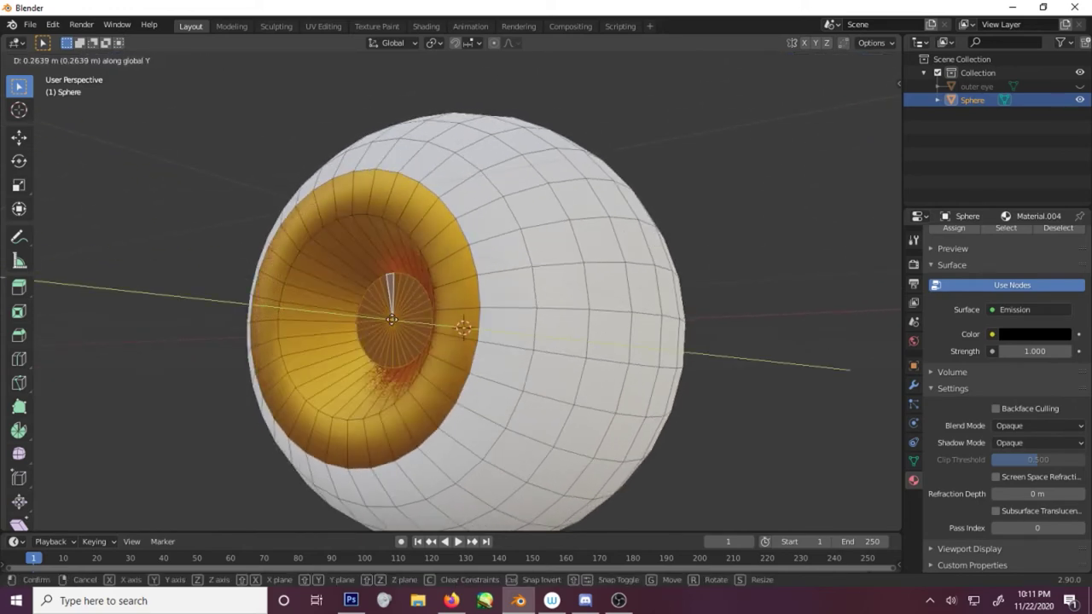
left_click(355, 324)
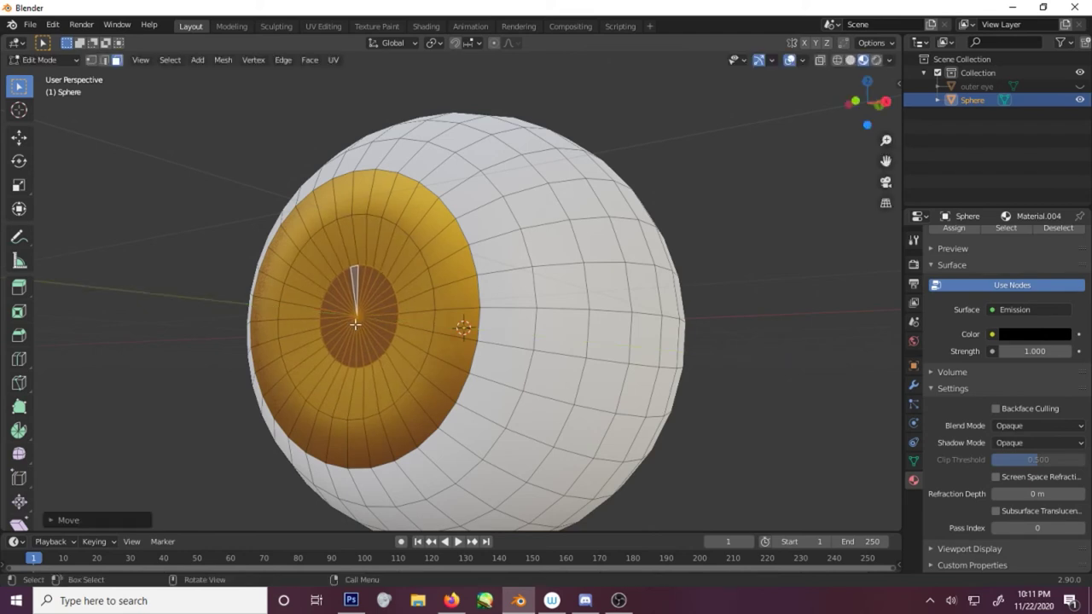
Nudge the ring of iris faces about 0.015 m along Y, then leave Edit Mode
left_click(409, 346)
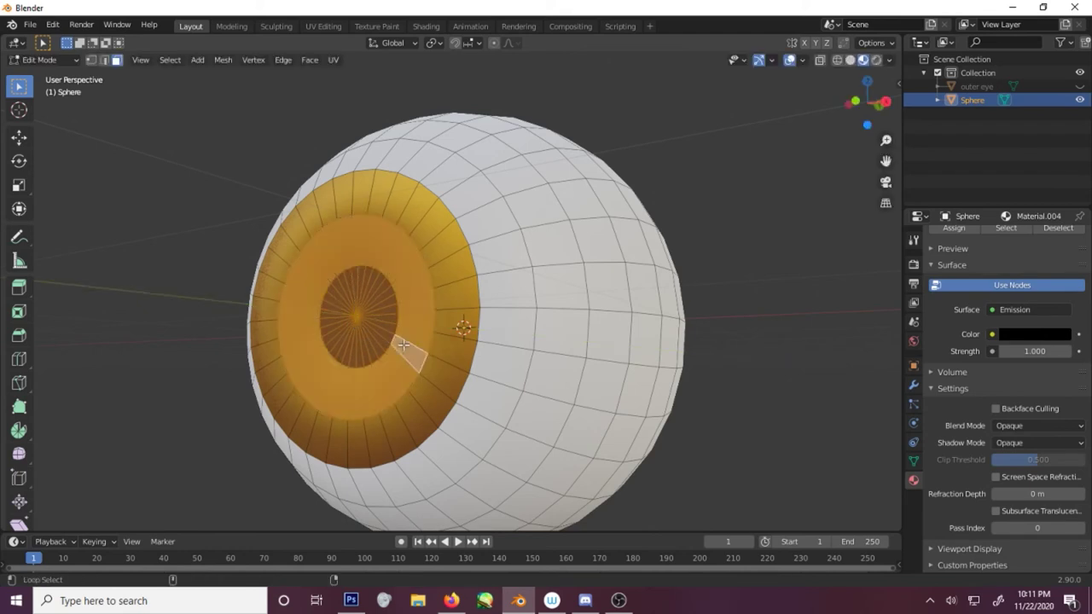
key("g")
key("y")
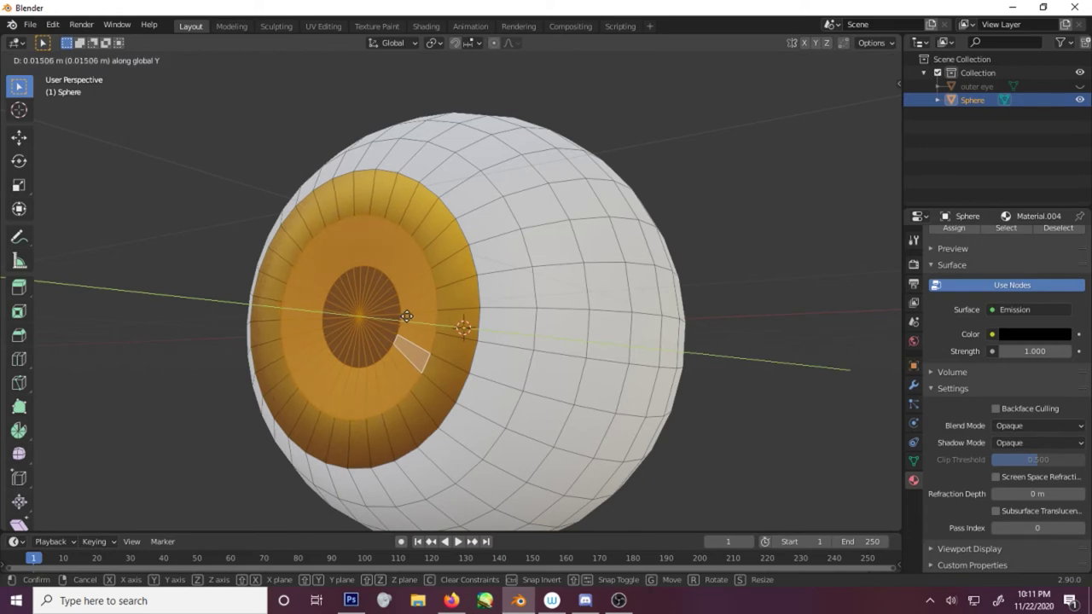
left_click(464, 324)
middle_click_drag(463, 324, 503, 327)
key("Tab")
key("Tab")
scroll(516, 313, "up", 4)
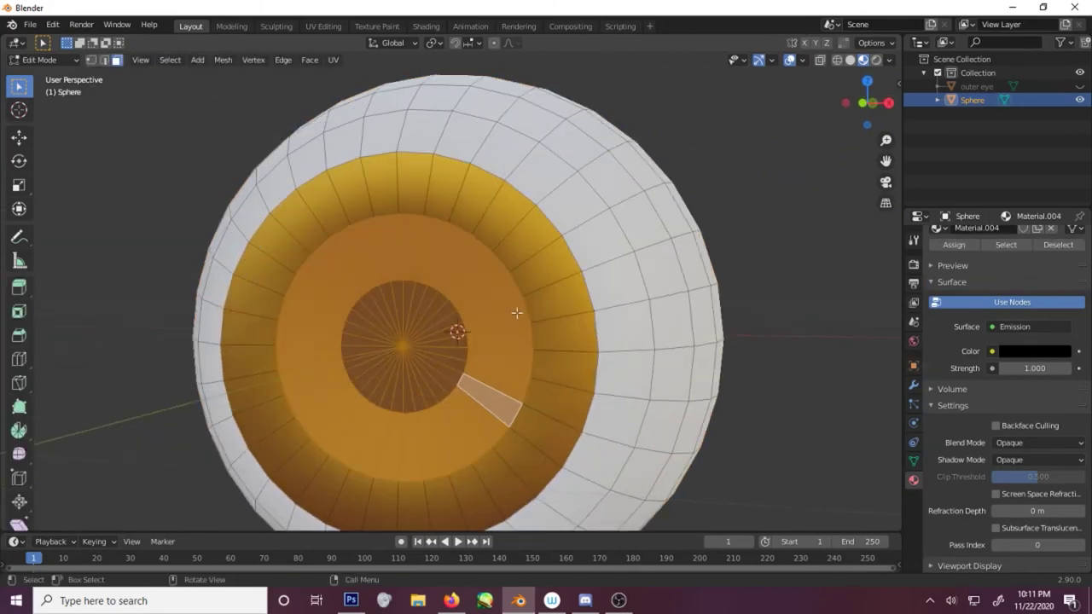
Loop-cut a new edge loop just outside the iris rim and select its thin face ring
scroll(619, 237, "down", 2)
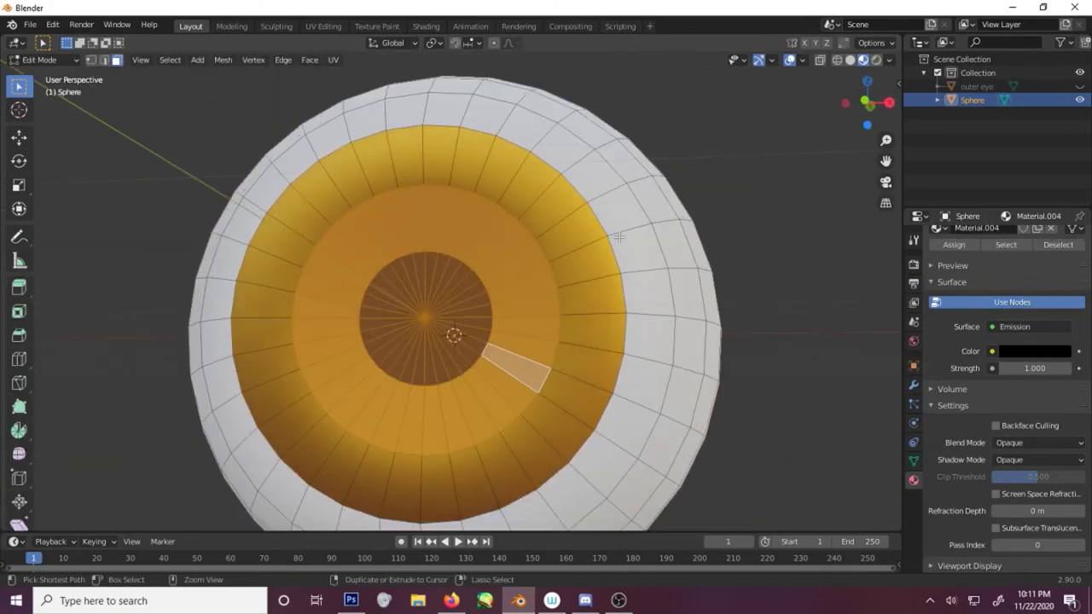
key("ctrl+r")
left_click(611, 224)
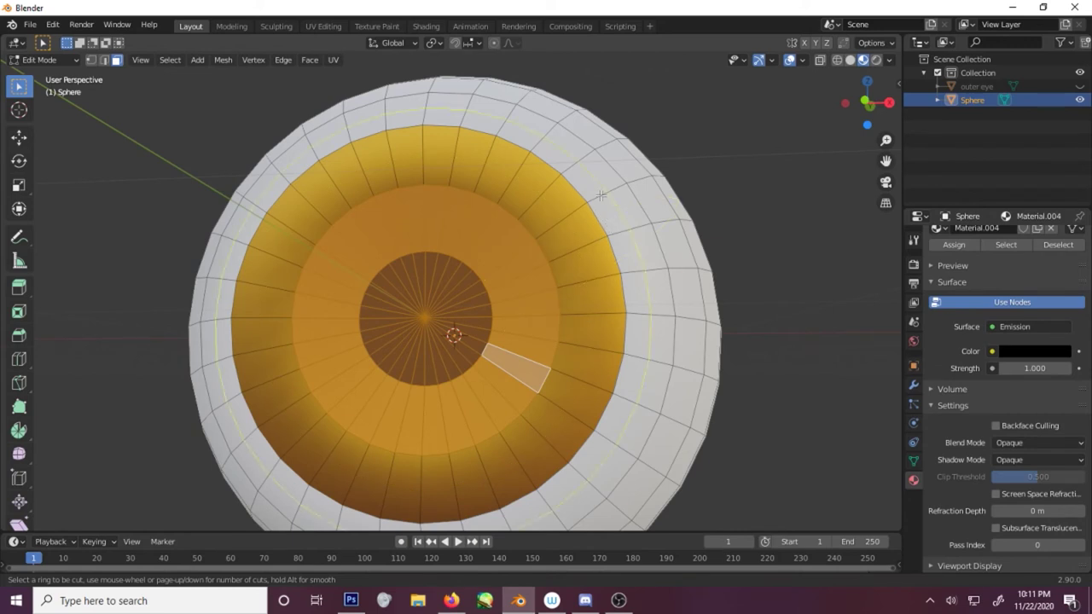
left_click(588, 200)
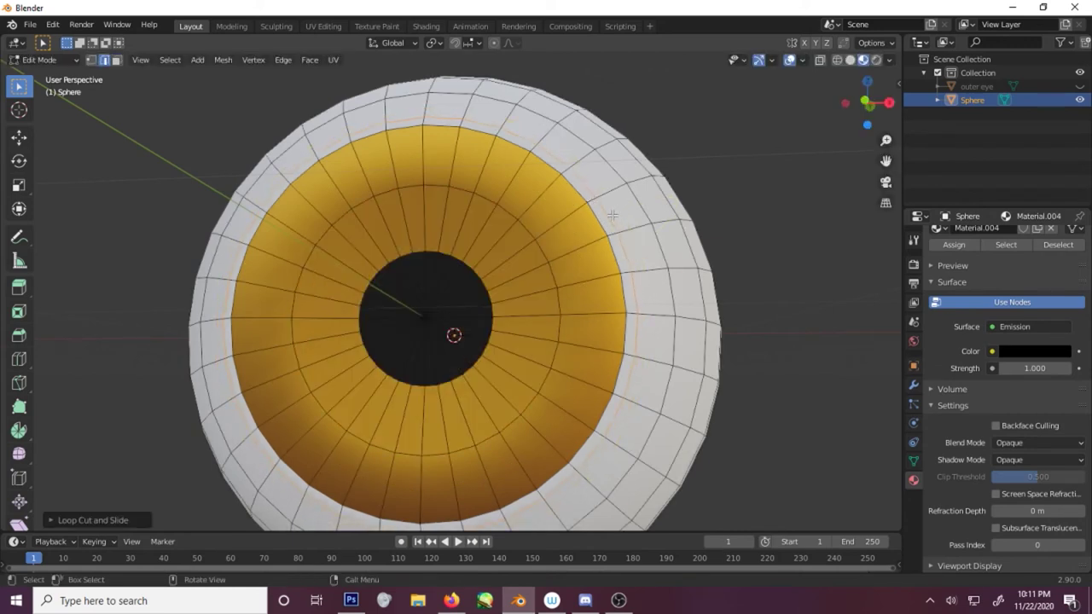
left_click(612, 227)
key("3")
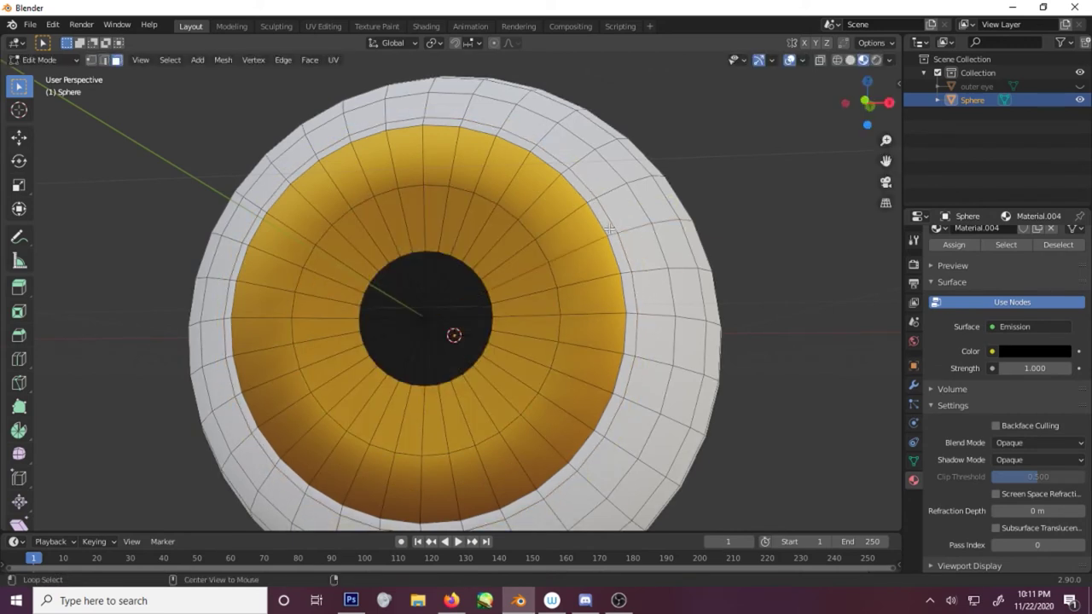
left_click(614, 246, "alt")
Add a new material slot for the rim and clear the current mesh selection
scroll(985, 344, "up", 3)
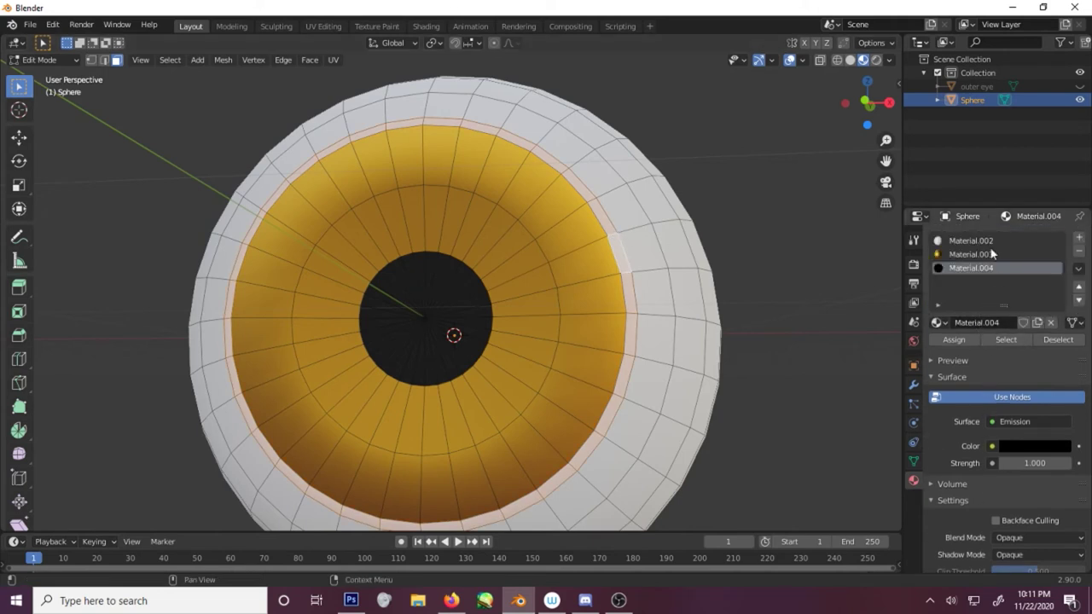
left_click(994, 254)
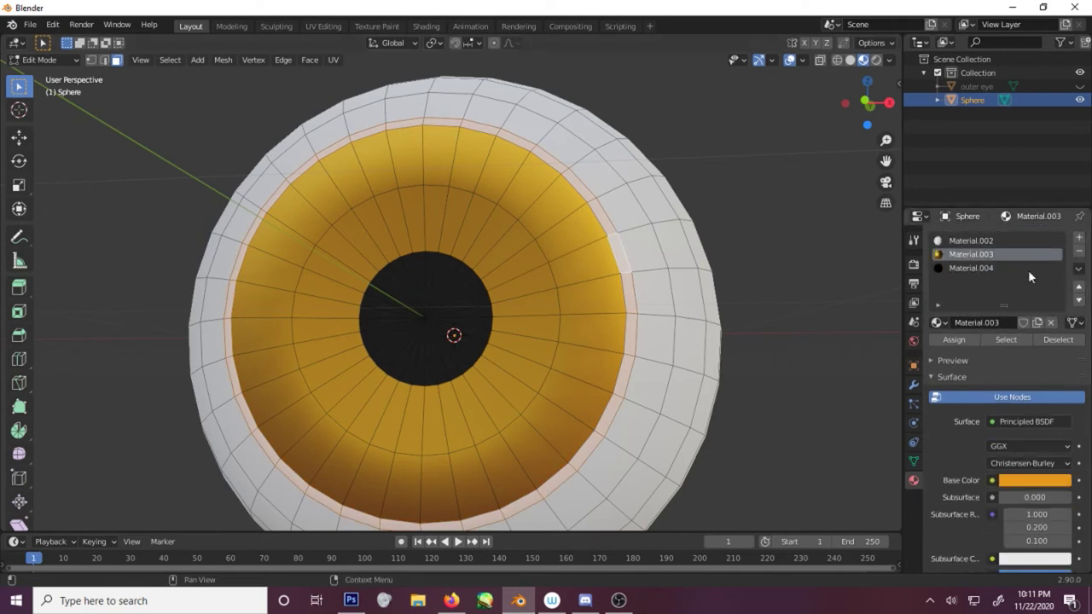
left_click(1079, 238)
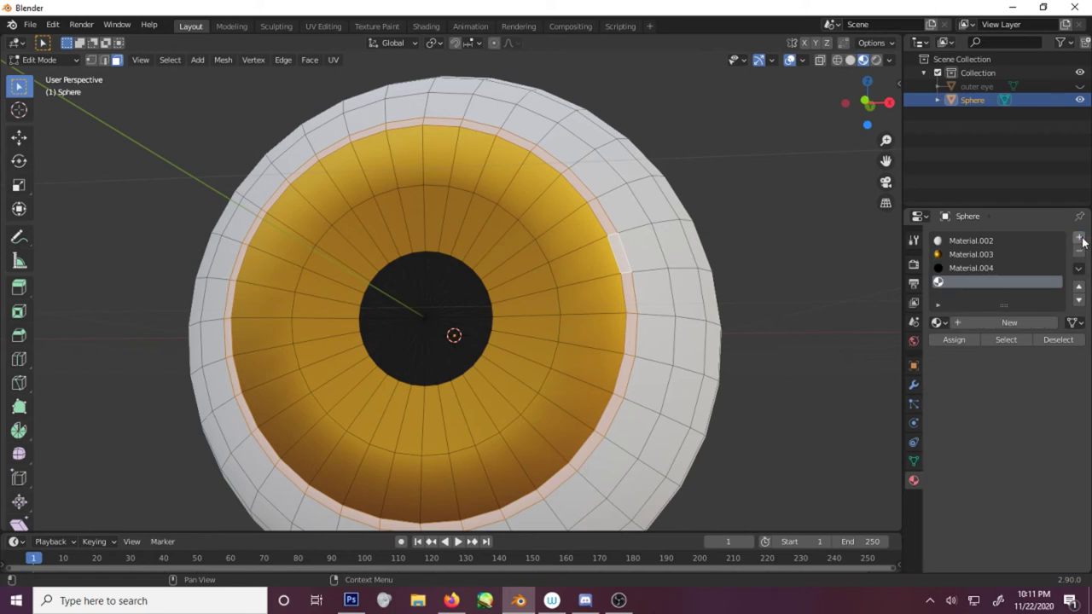
left_click(973, 259)
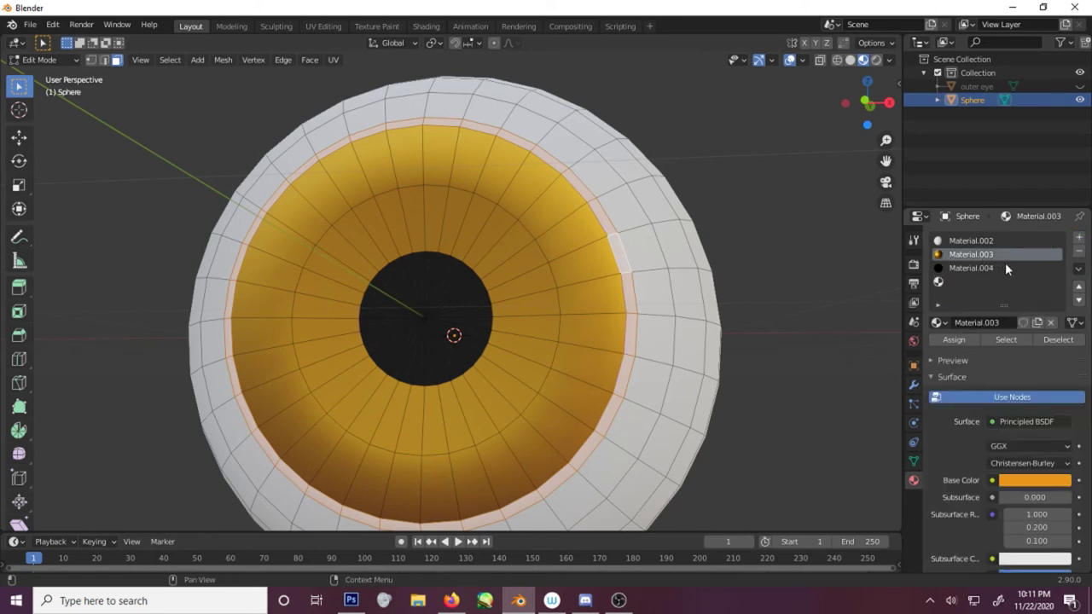
key("2")
left_click(641, 244)
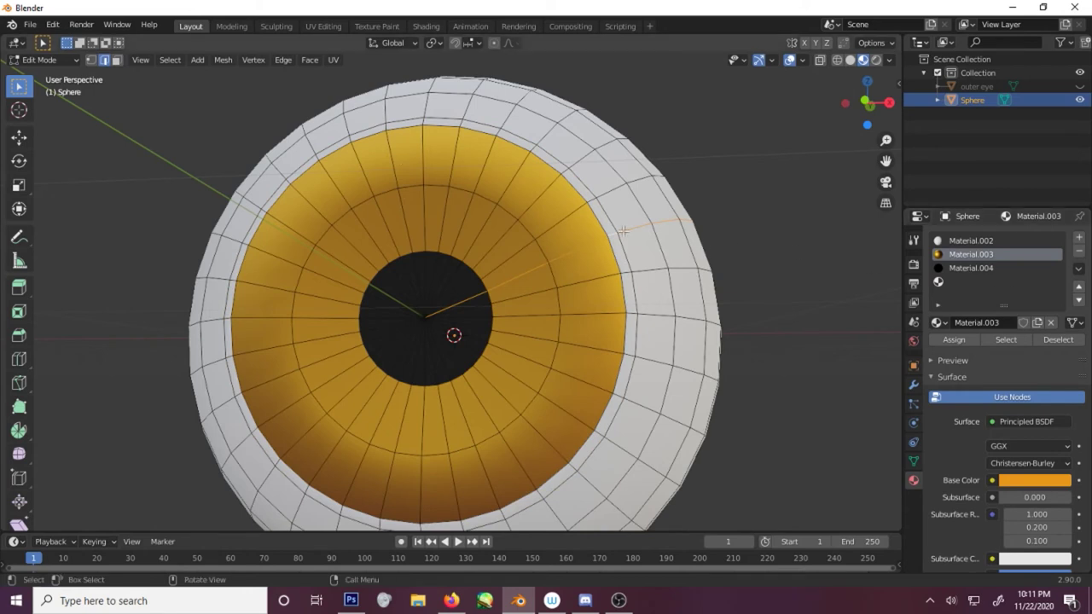
key("alt+a")
key("3")
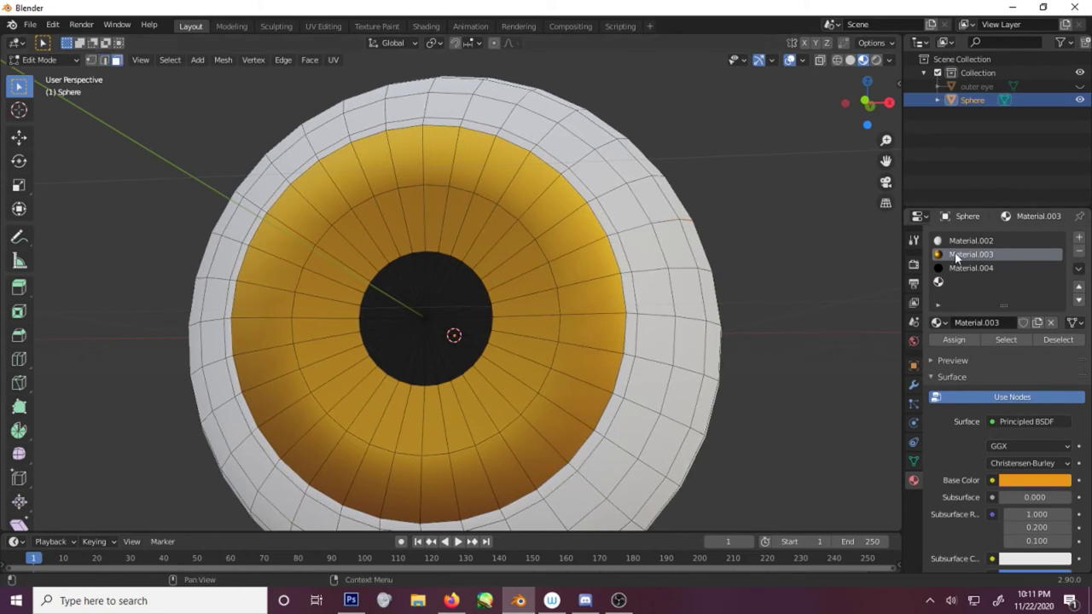
Load Material.003 into the empty fourth slot and assign it to the iris-edge face ring
left_click(957, 284)
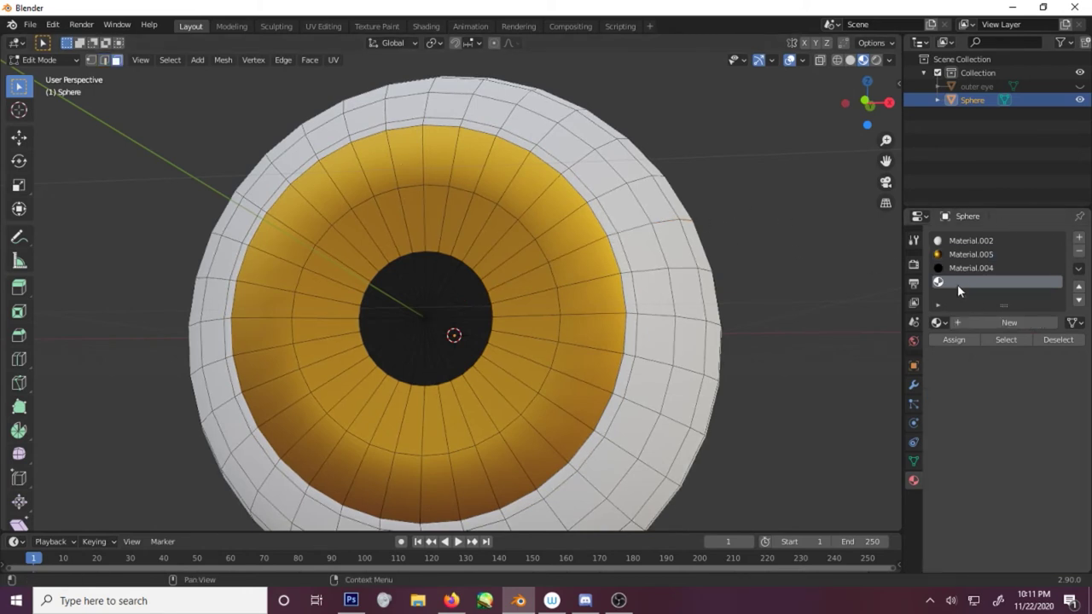
left_click(938, 323)
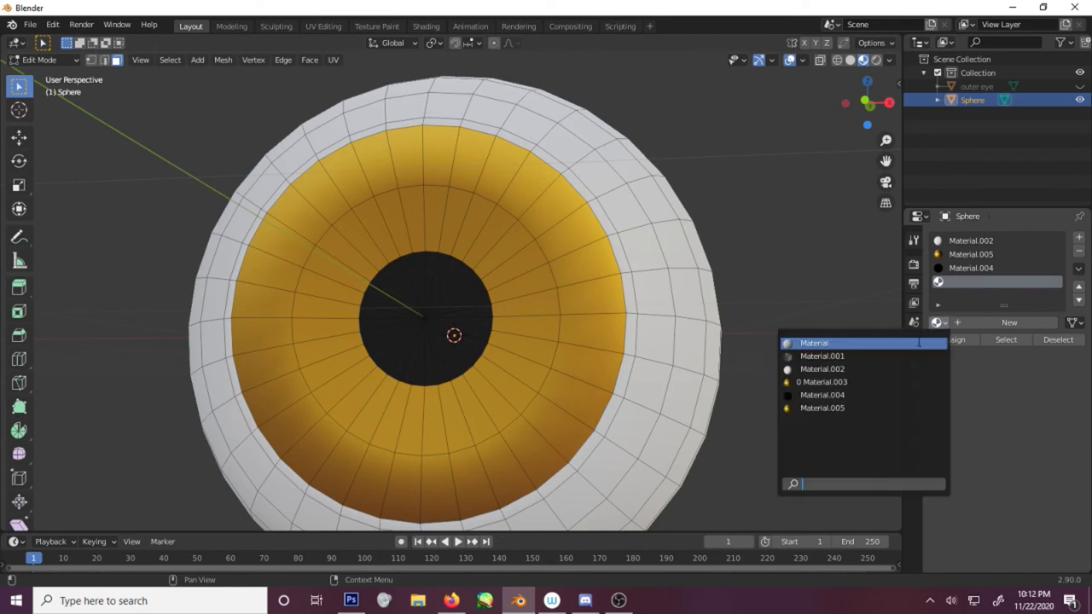
left_click(852, 383)
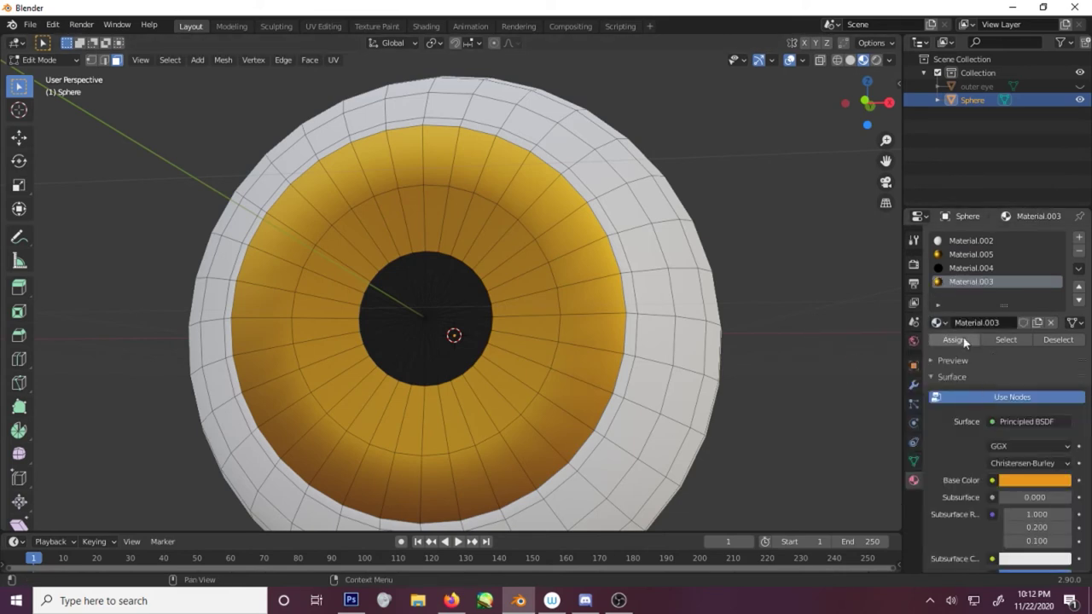
left_click(626, 271, "alt")
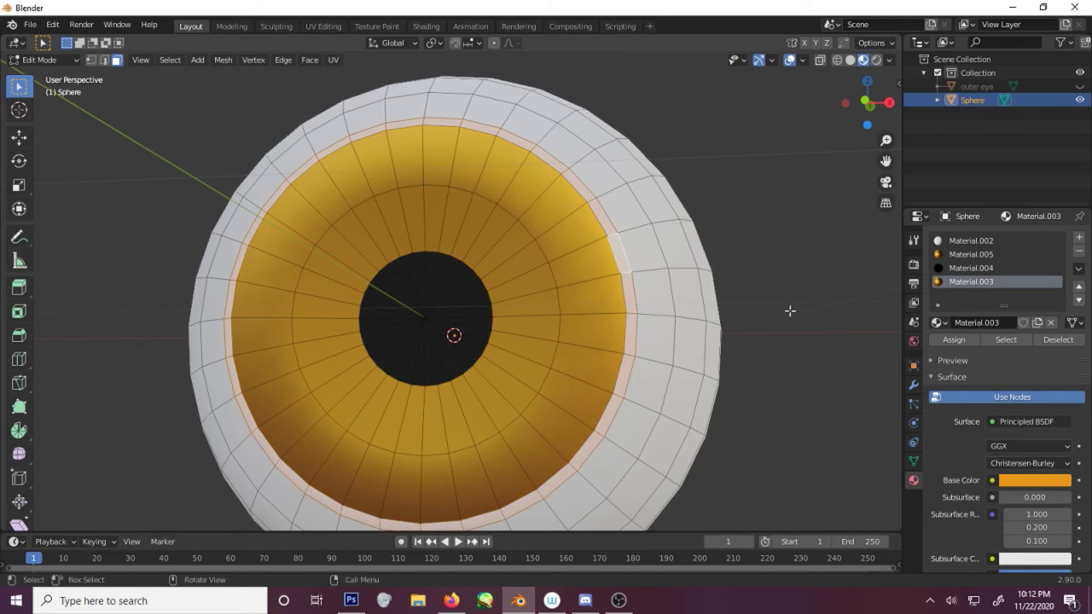
left_click(947, 340)
Darken Material.003's base colour to value 0.627, a deeper orange, and return to Object Mode
left_click(1059, 482)
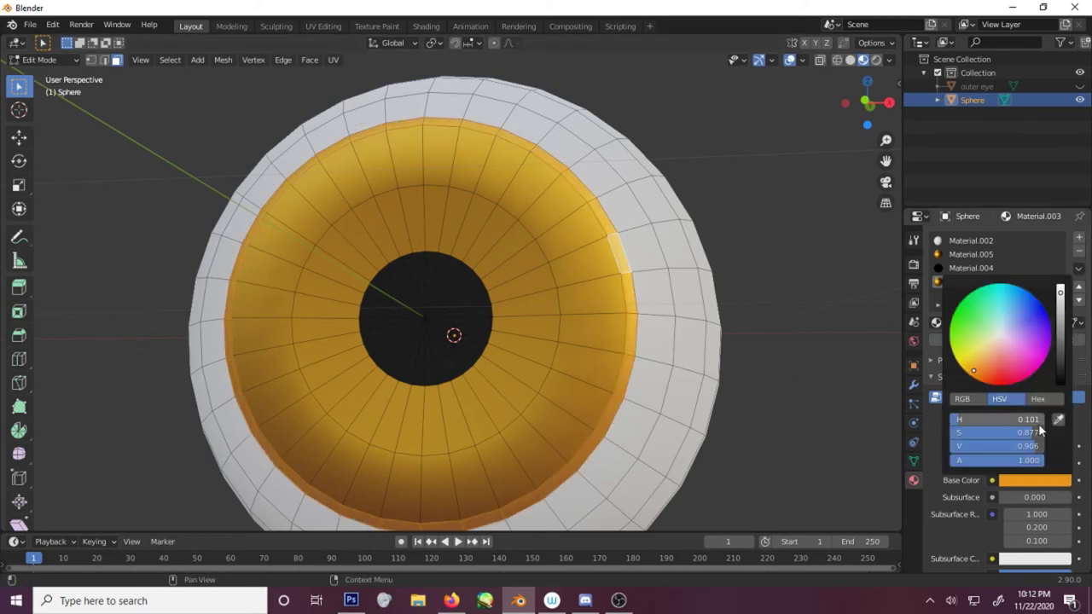
left_click_drag(1057, 305, 1060, 322)
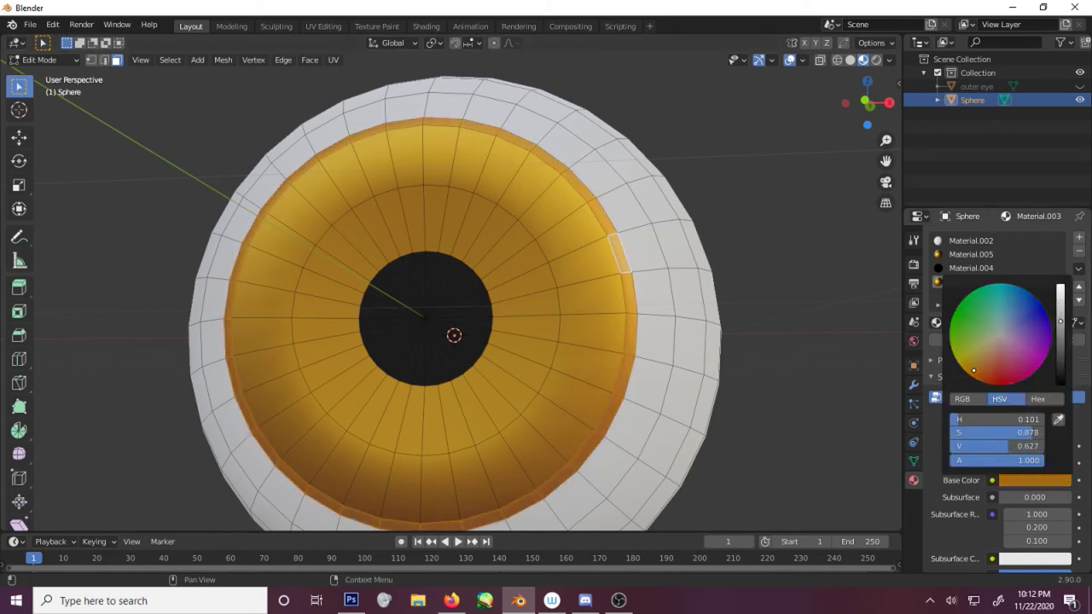
left_click_drag(981, 377, 978, 376)
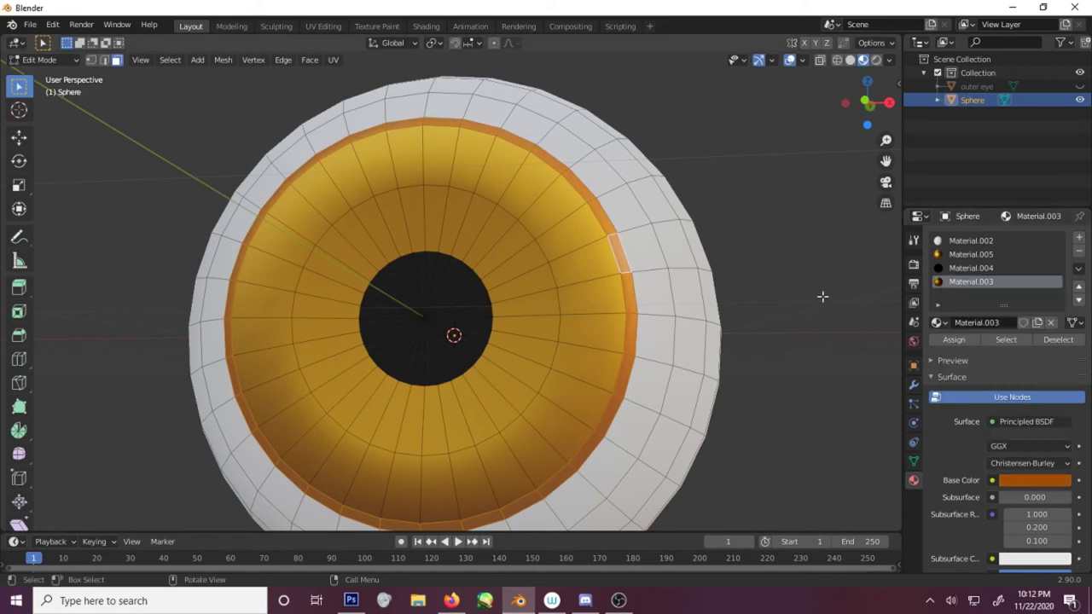
scroll(767, 307, "down", 3)
key("Tab")
Show and re-hide the outer eye shell in the outliner, then enter Edit Mode on the Sphere
middle_click_drag(756, 317, 889, 390)
left_click(1079, 86)
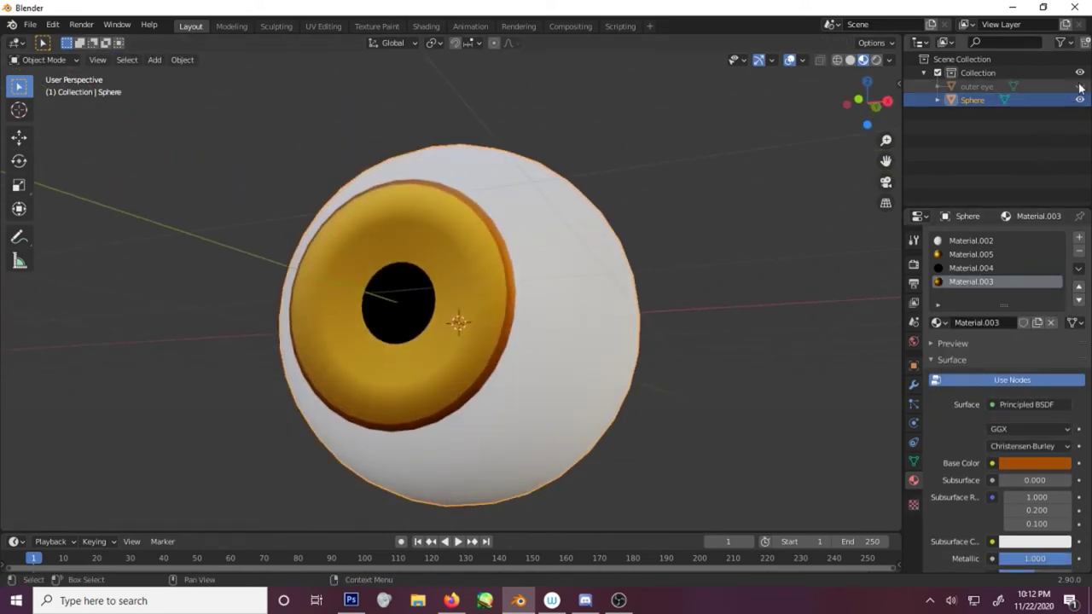
middle_click_drag(859, 197, 598, 208)
left_click(1079, 86)
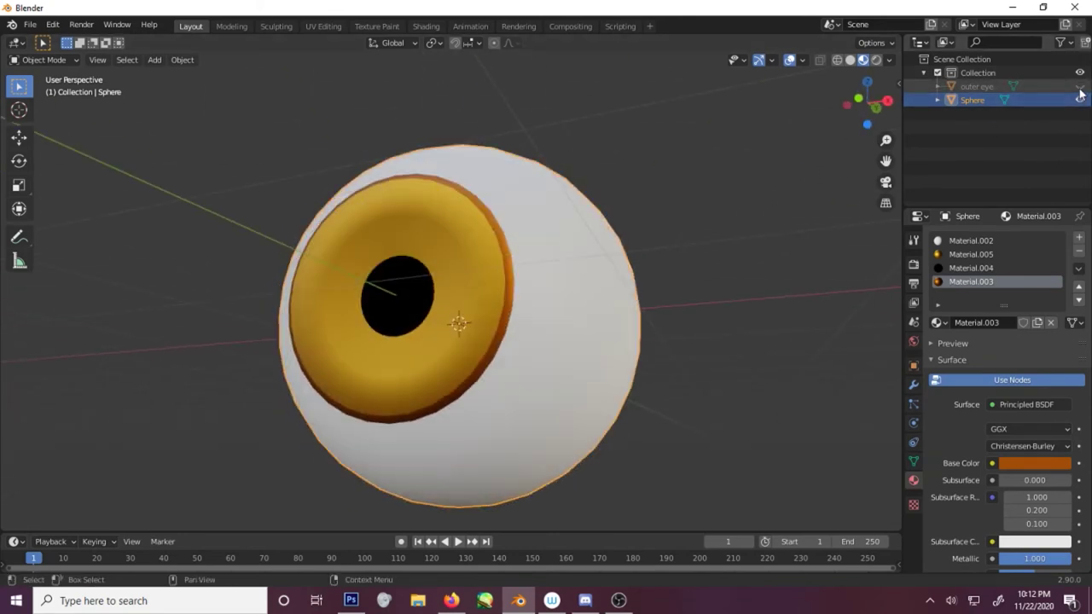
scroll(458, 319, "up", 1)
middle_click_drag(458, 319, 422, 236)
key("Tab")
scroll(392, 234, "up", 3)
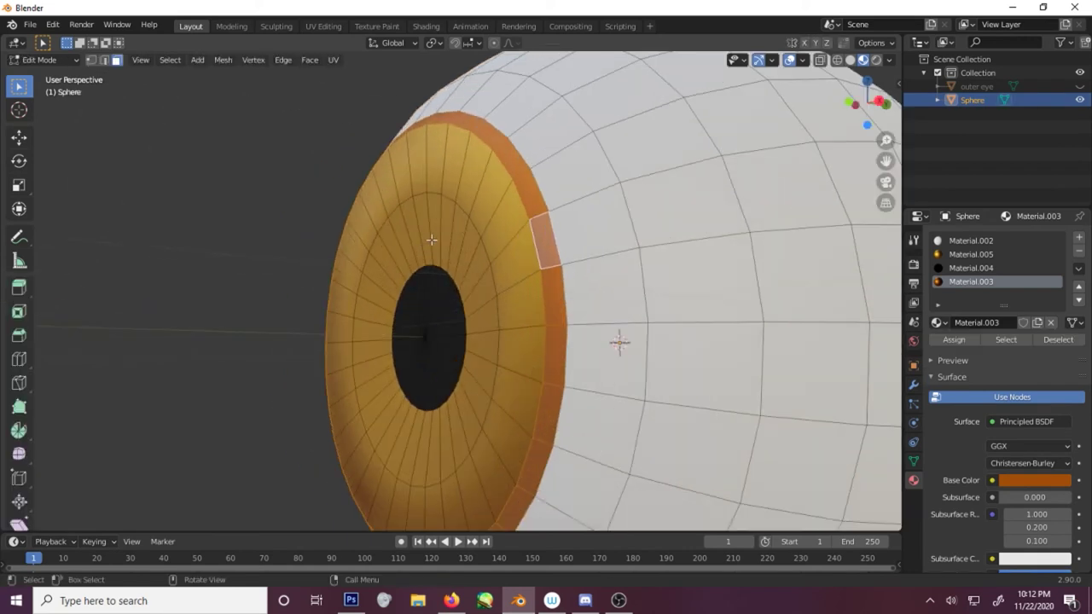
Select the linked pupil faces and recess them about 0.027 m along Y into the iris
left_click(453, 254)
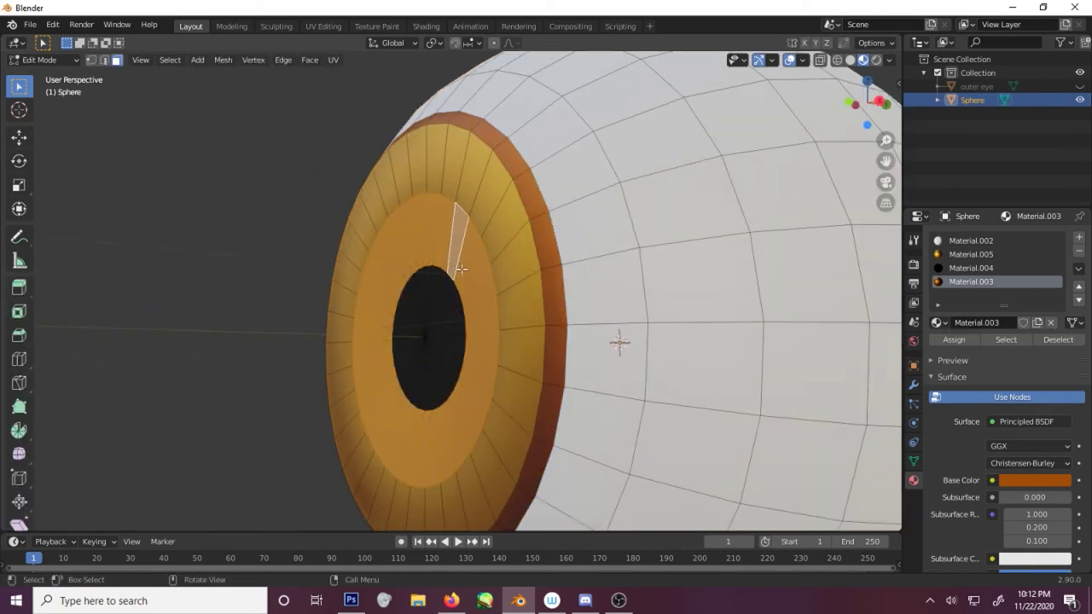
left_click(415, 323, "shift")
key("l")
key("2")
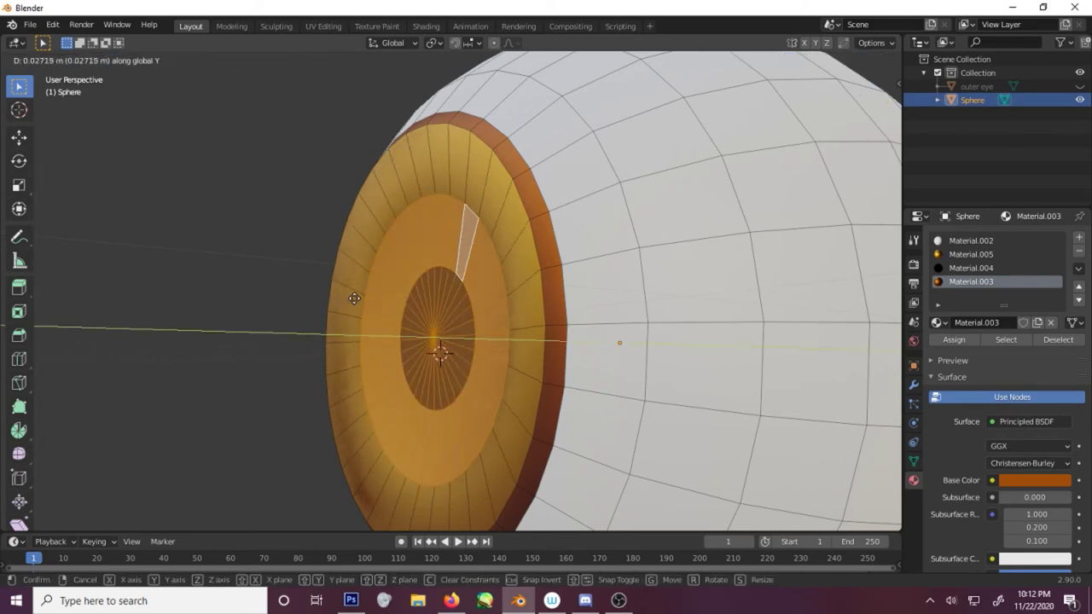
middle_click_drag(439, 356, 415, 358)
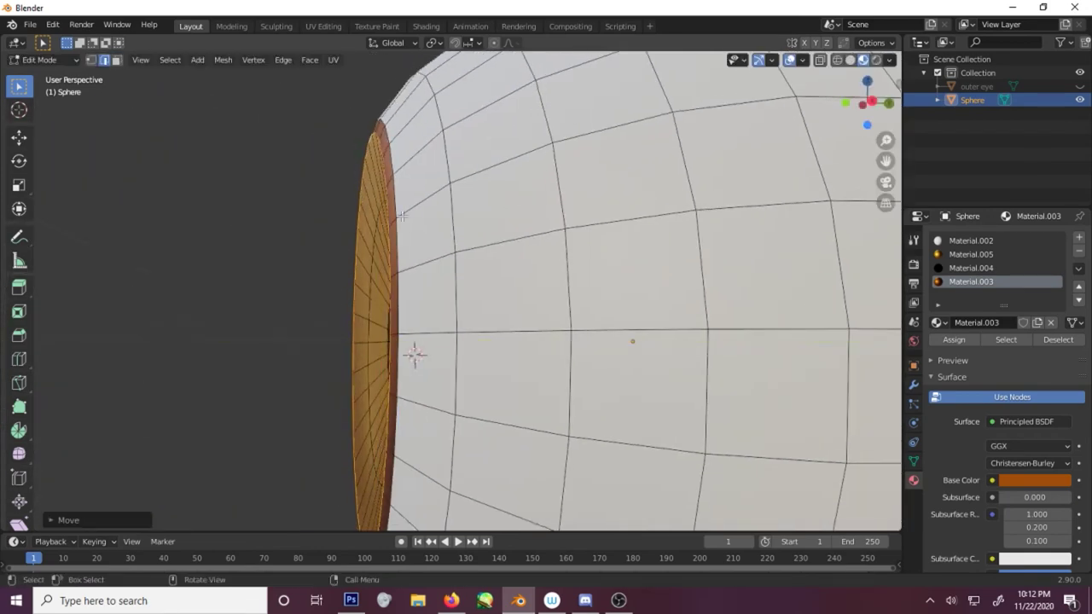
key("Tab")
scroll(661, 188, "down", 5)
middle_click_drag(661, 188, 488, 264)
key("Tab")
key("g")
key("y")
key("Escape")
Return to Object Mode, unhide the glass outer eye shell and orbit to inspect its reflections
key("Tab")
scroll(556, 258, "down", 6)
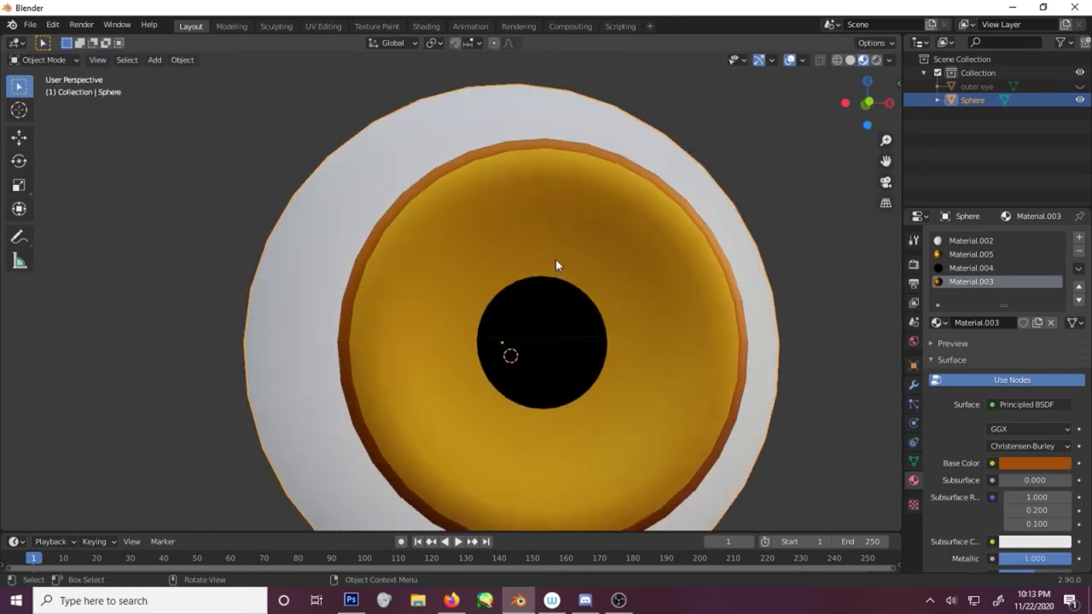
middle_click_drag(633, 245, 546, 256)
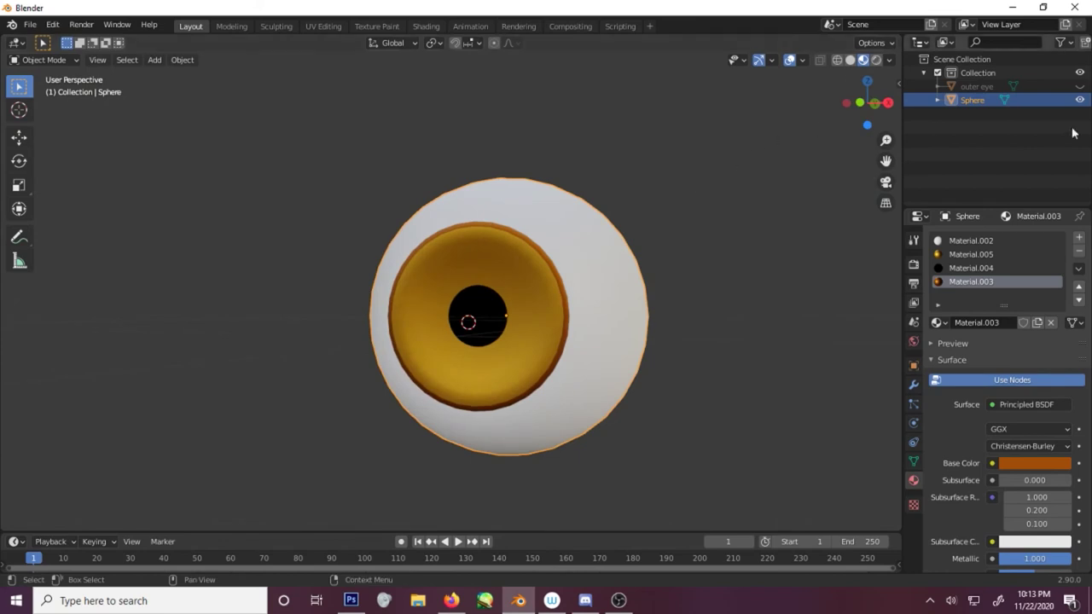
left_click(1079, 86)
middle_click_drag(866, 180, 594, 221)
scroll(594, 220, "down", 9)
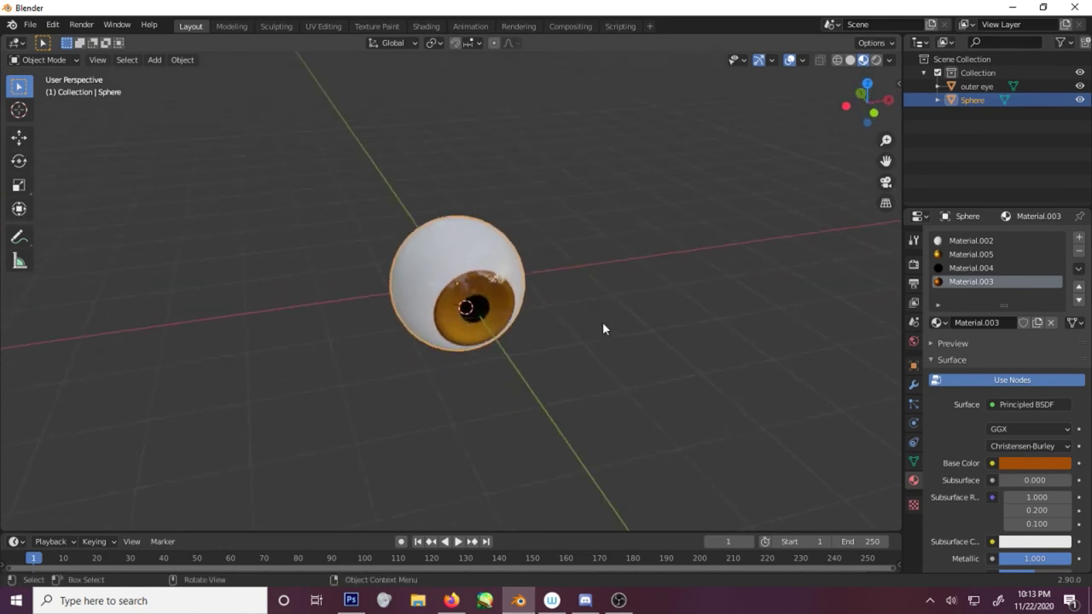
scroll(450, 299, "up", 9)
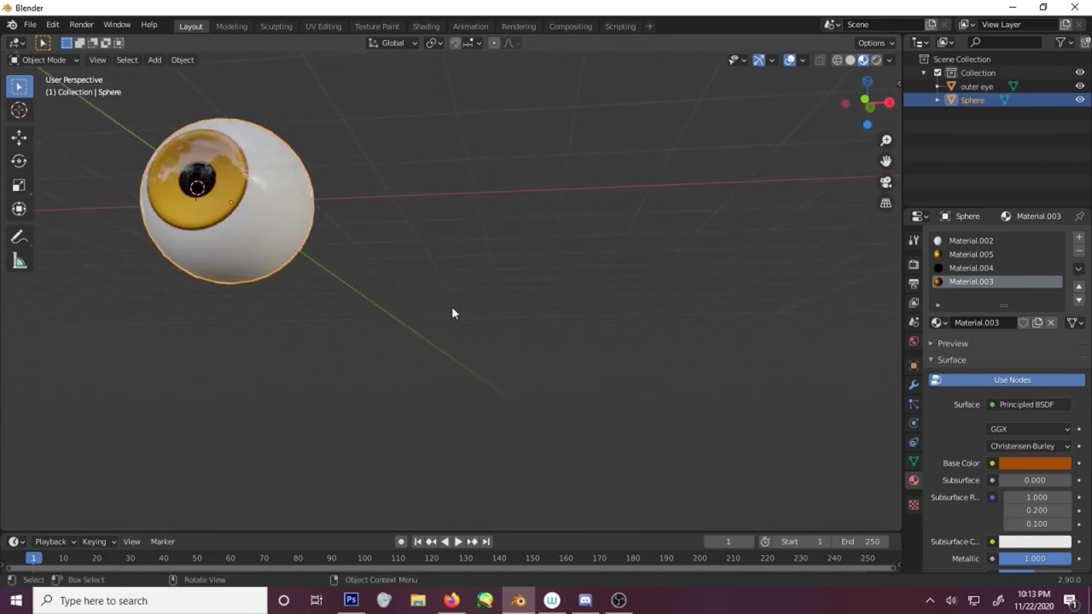
middle_click_drag(480, 322, 517, 334)
scroll(489, 326, "up", 5)
Lower iris material Material.005's Roughness to 0.379 and deselect to view the glossier iris
scroll(578, 341, "down", 3)
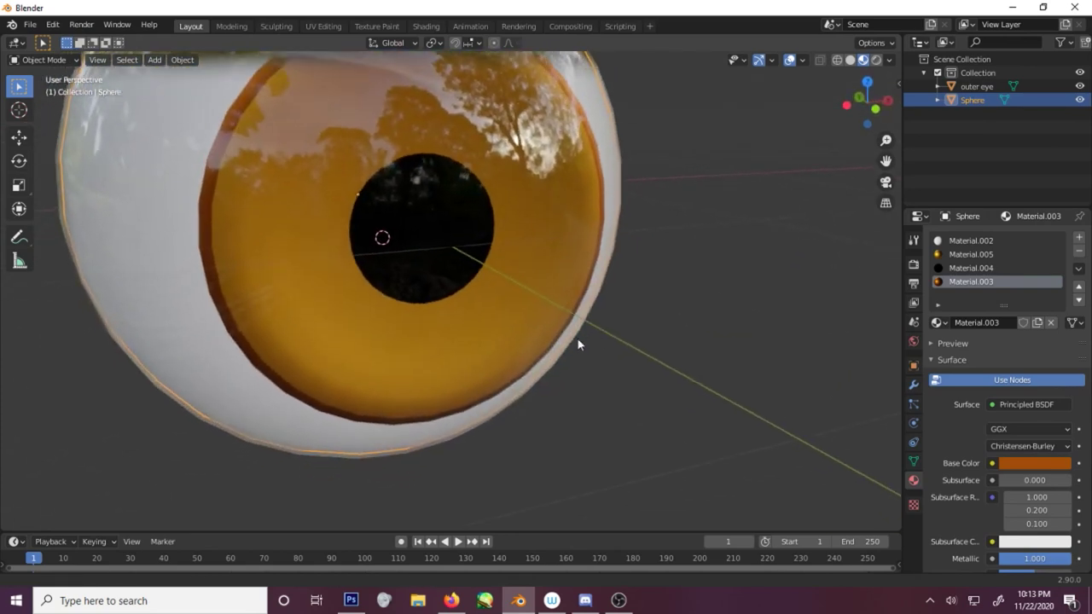
left_click(971, 254)
scroll(1024, 358, "down", 5)
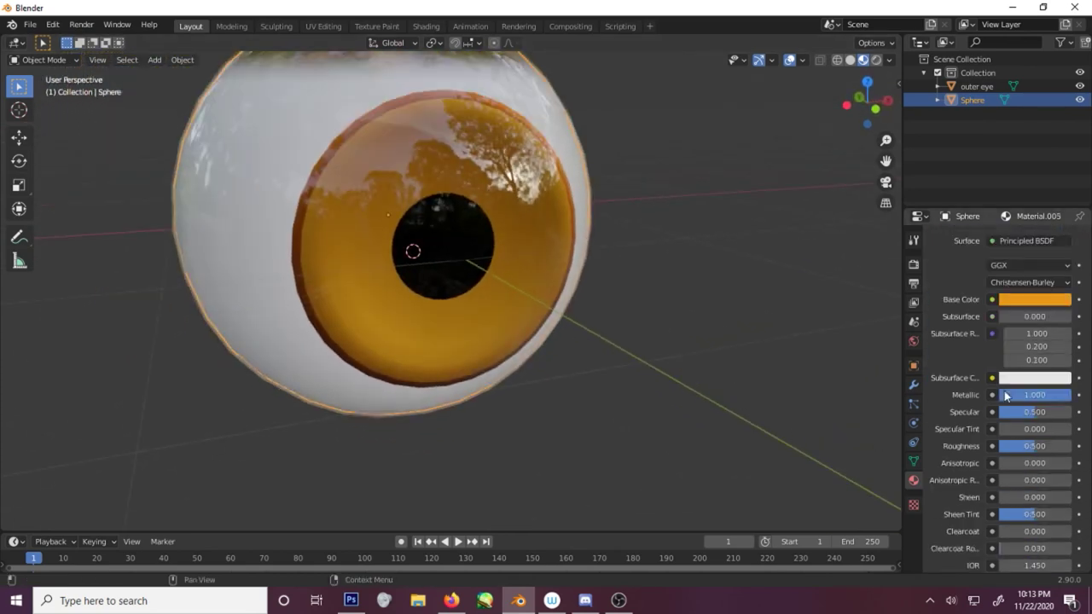
mouse_move(1035, 419)
left_mouse_down()
mouse_move(1006, 419)
mouse_move(1052, 418)
mouse_move(1015, 419)
mouse_move(1027, 419)
left_mouse_up()
middle_click_drag(853, 367, 700, 296)
left_click(745, 268)
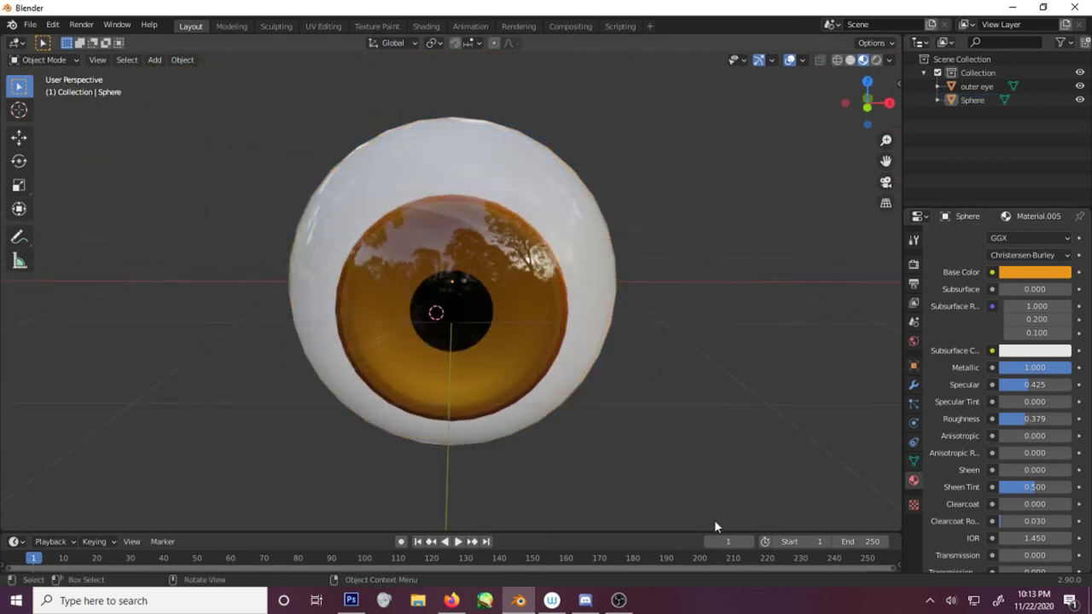